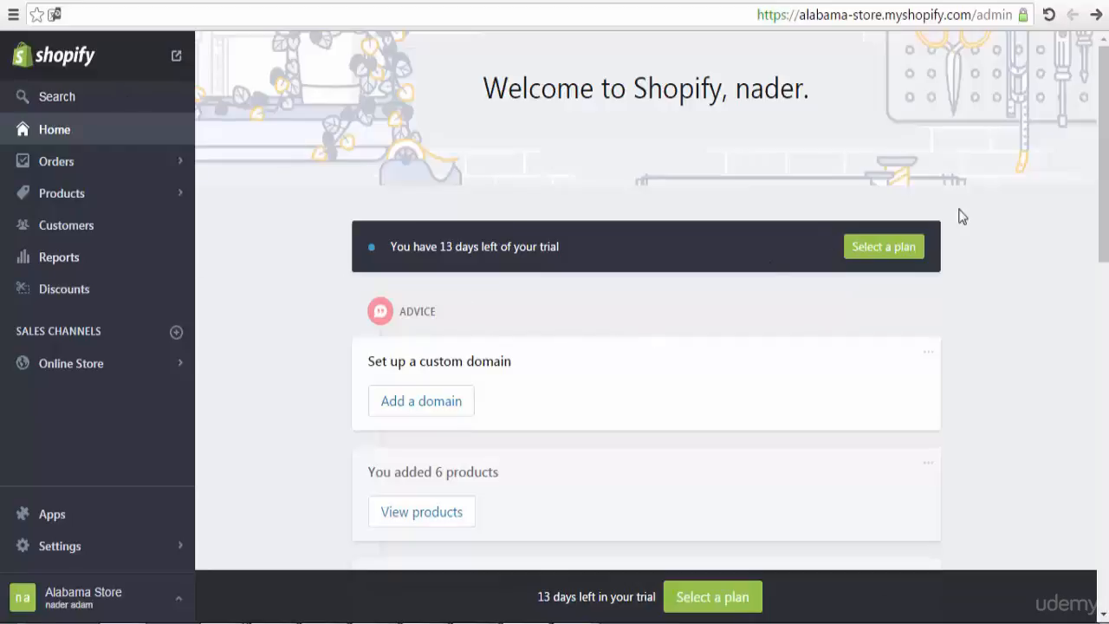
Open the theme selection from the store home page's card about customizing the website's look.
left_click_drag(1104, 171, 1105, 229)
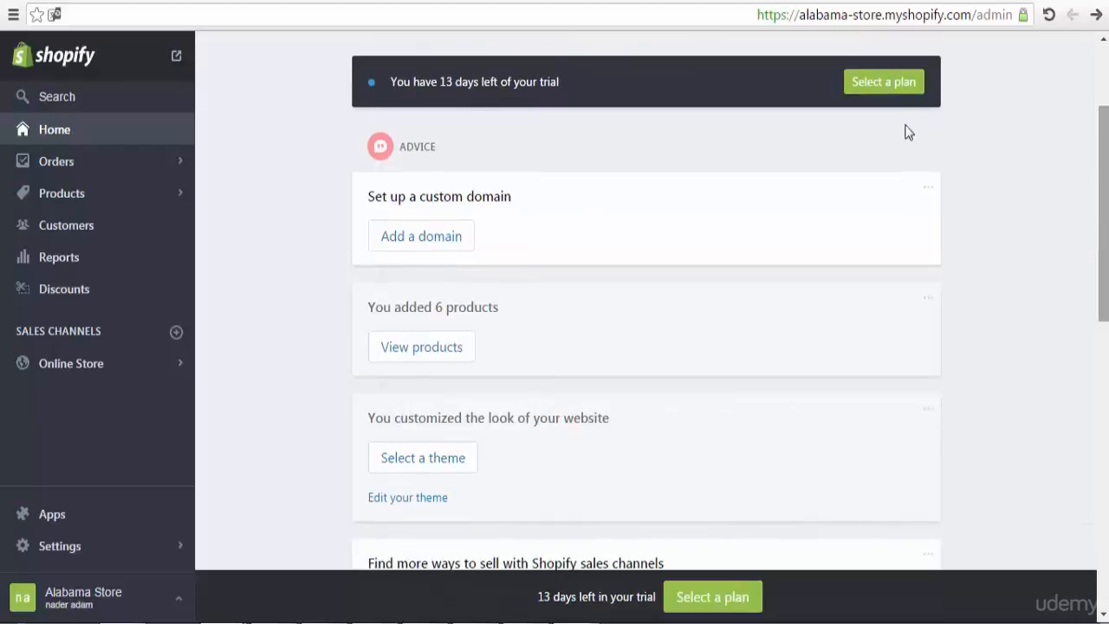
left_click(68, 135)
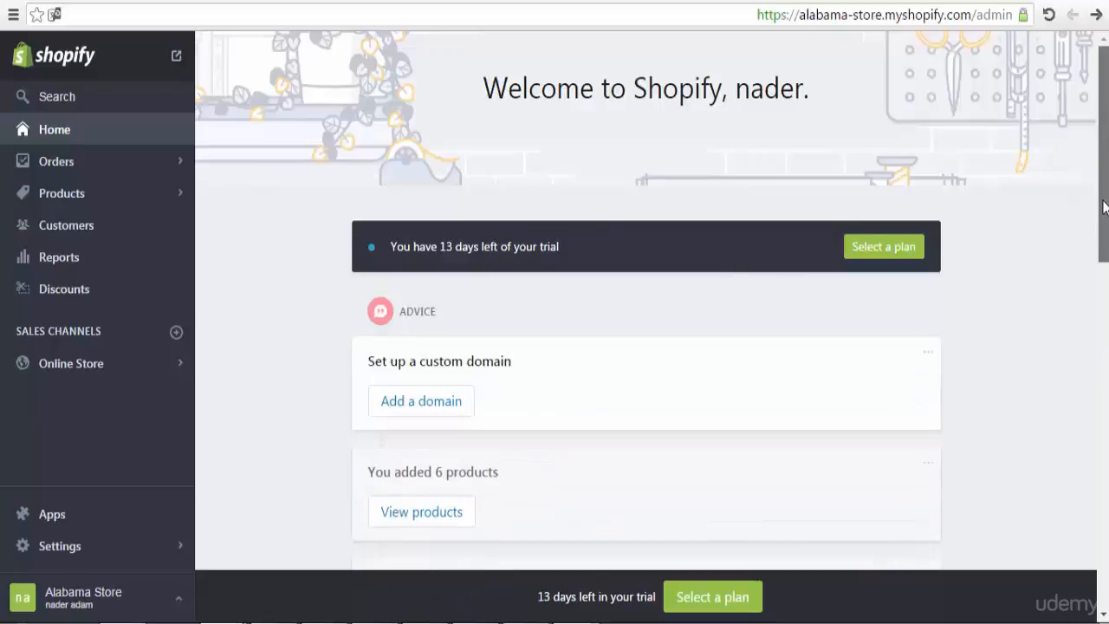
left_click_drag(1102, 210, 1104, 336)
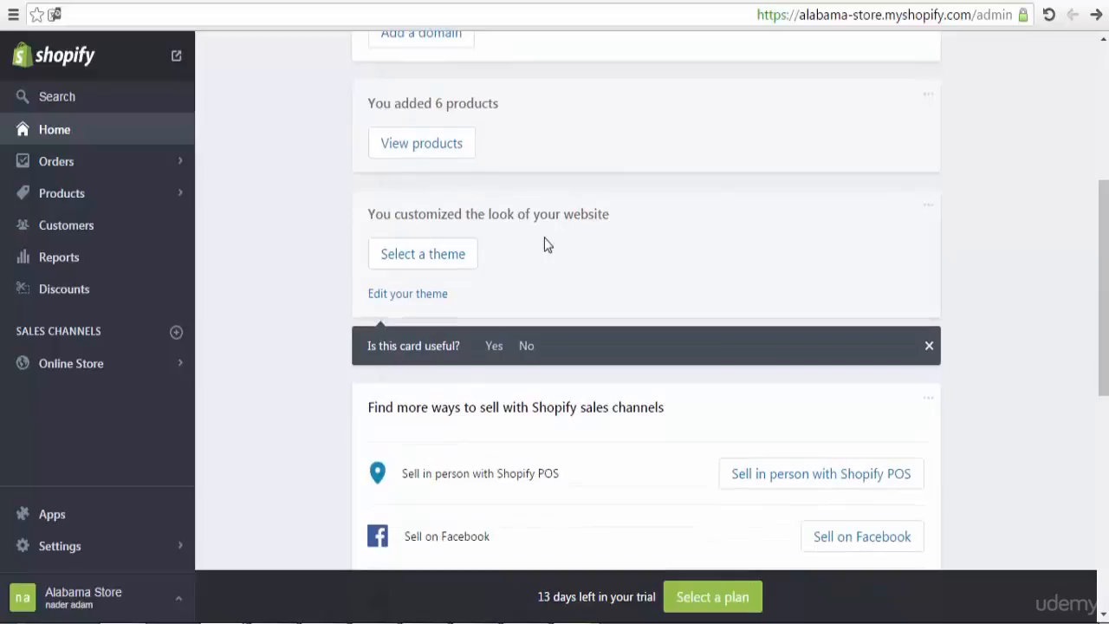
left_click(455, 265)
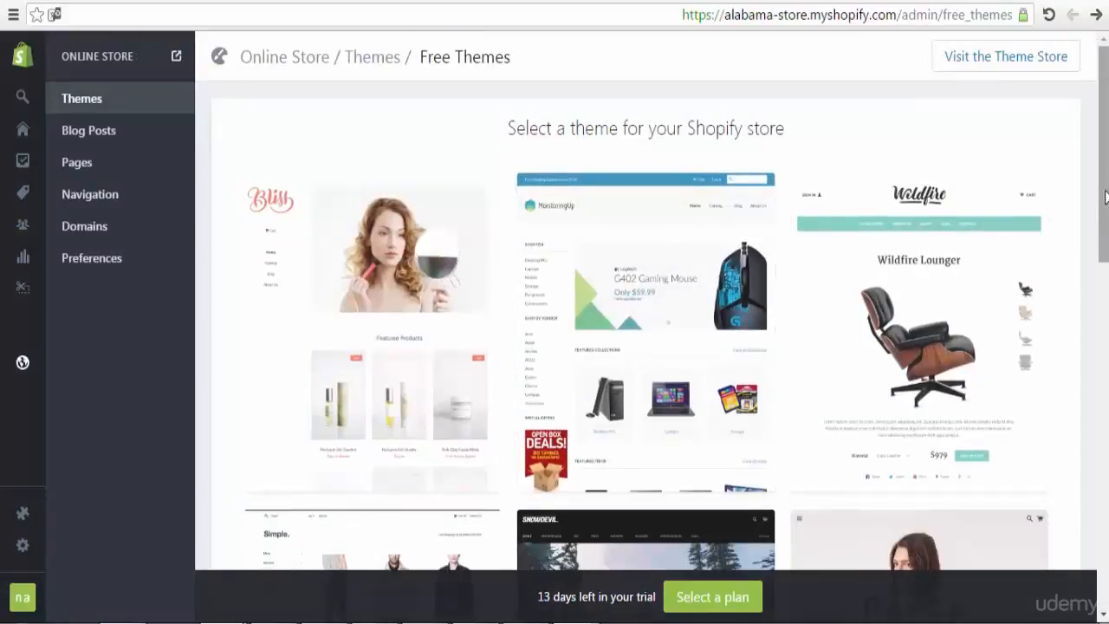
Browse the free themes and publish the Minimal theme to the store.
mouse_move(1104, 179)
left_mouse_down()
mouse_move(1098, 512)
mouse_move(1106, 200)
left_mouse_up()
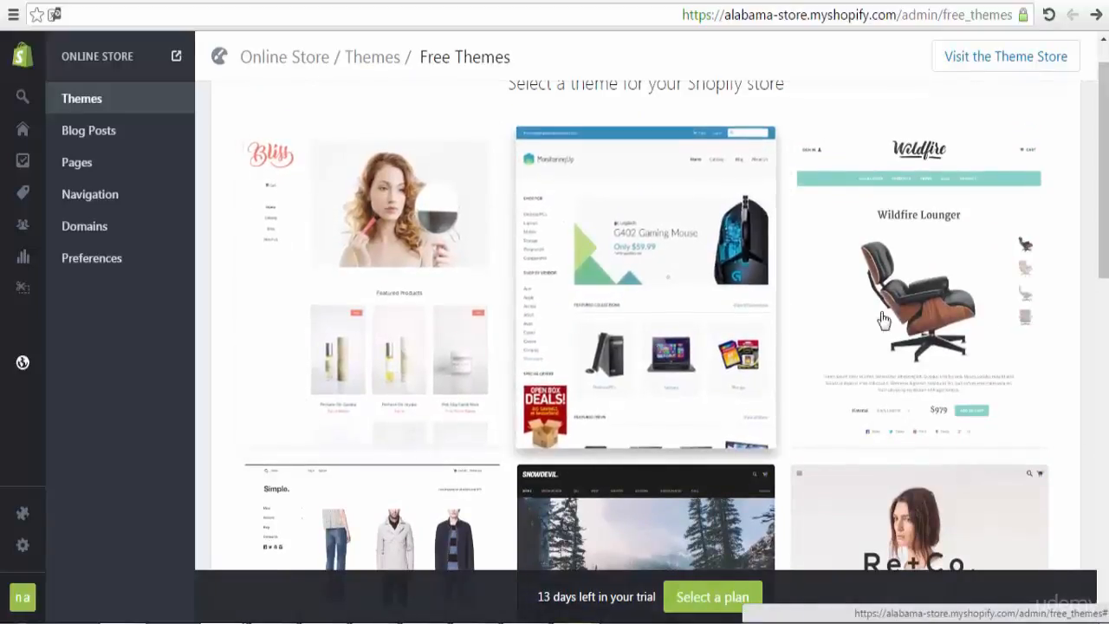
left_click_drag(1102, 249, 1103, 336)
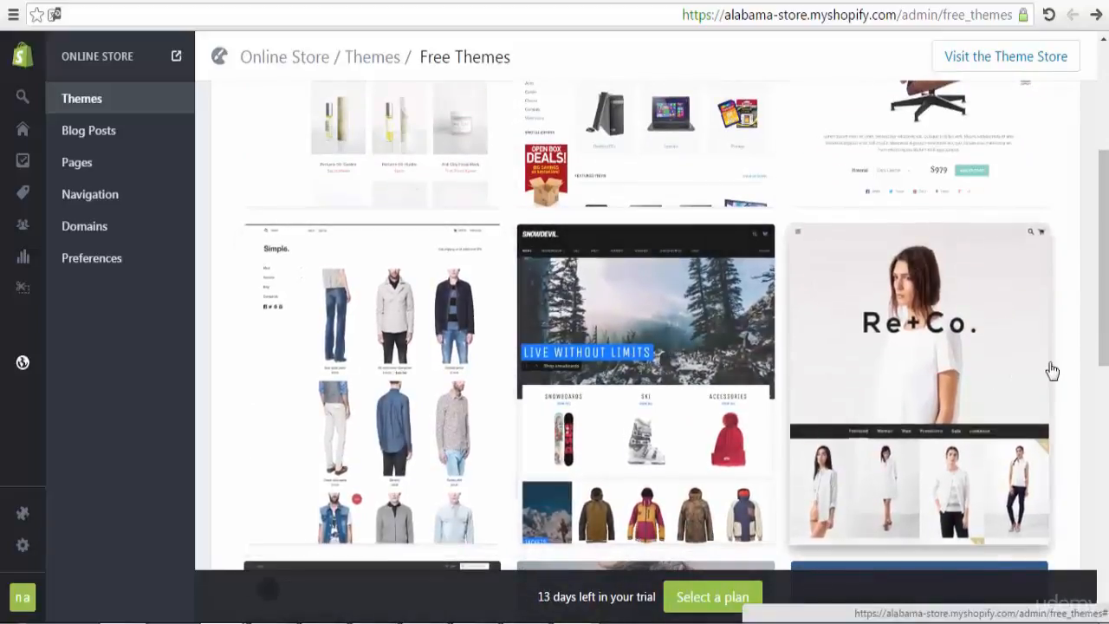
left_click_drag(1105, 341, 1106, 473)
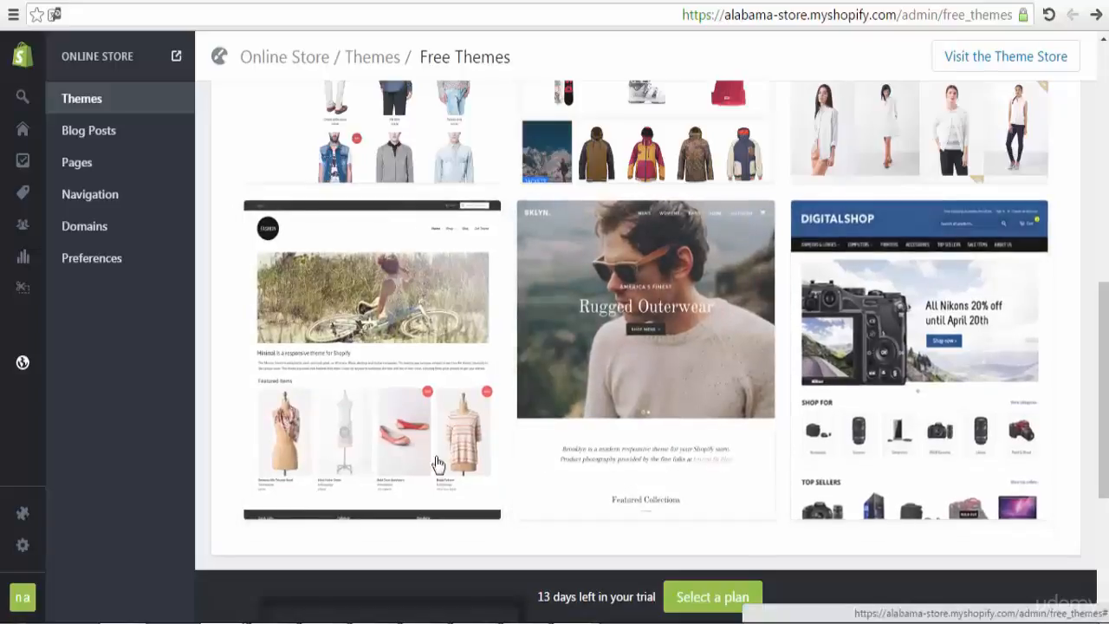
left_click(363, 437)
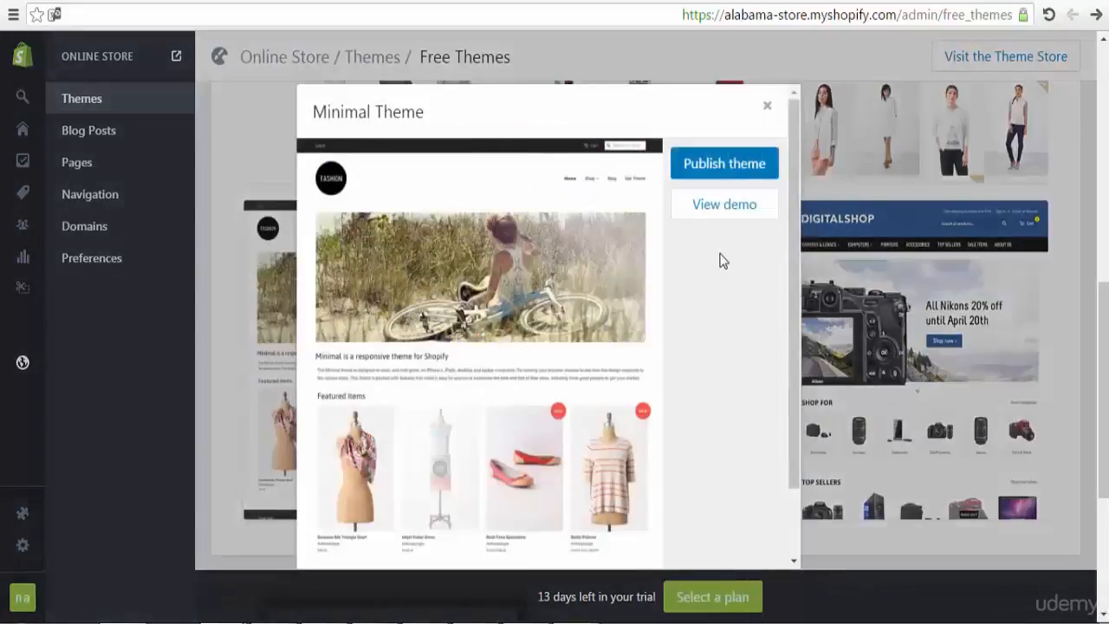
left_click(737, 169)
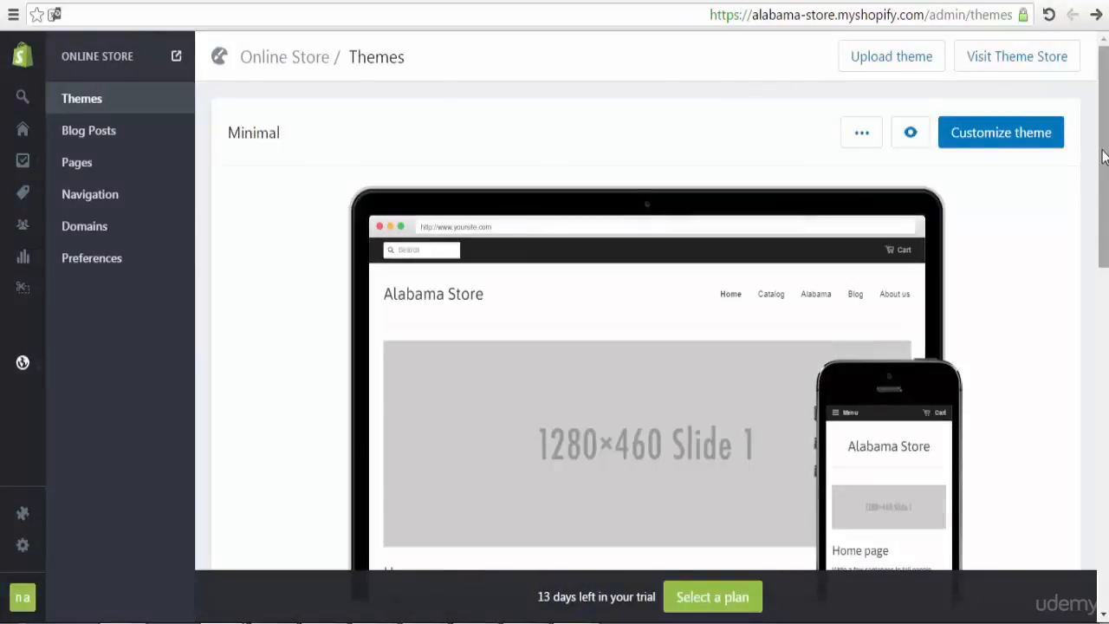
Open the Minimal theme for customization and review its layout settings.
mouse_move(1104, 156)
left_mouse_down()
mouse_move(1105, 289)
mouse_move(1105, 150)
left_mouse_up()
left_click(1007, 144)
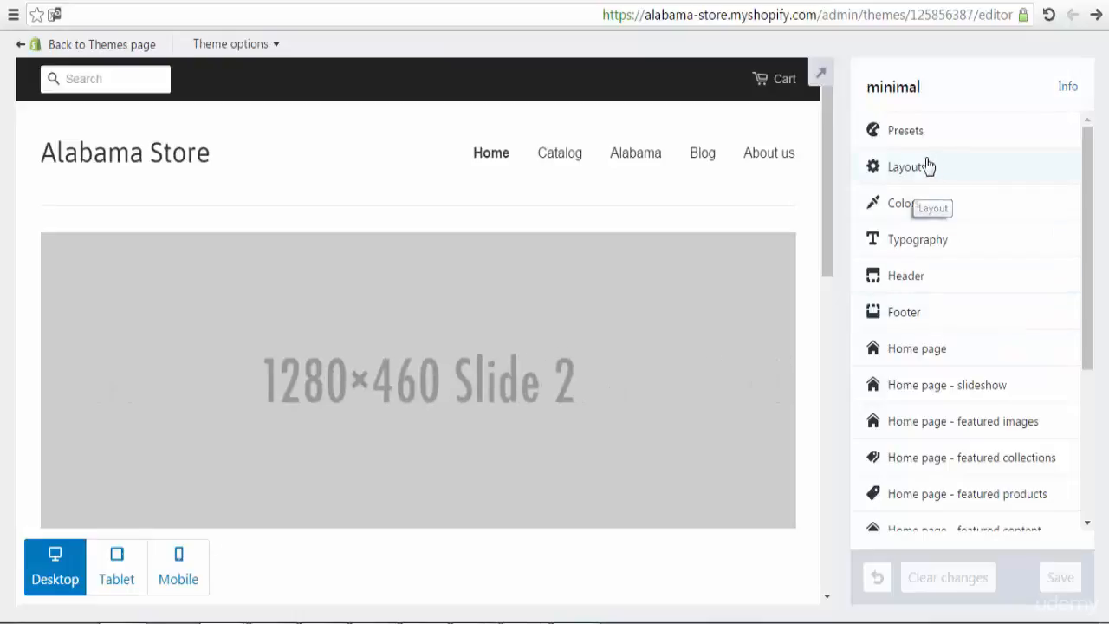
left_click(928, 167)
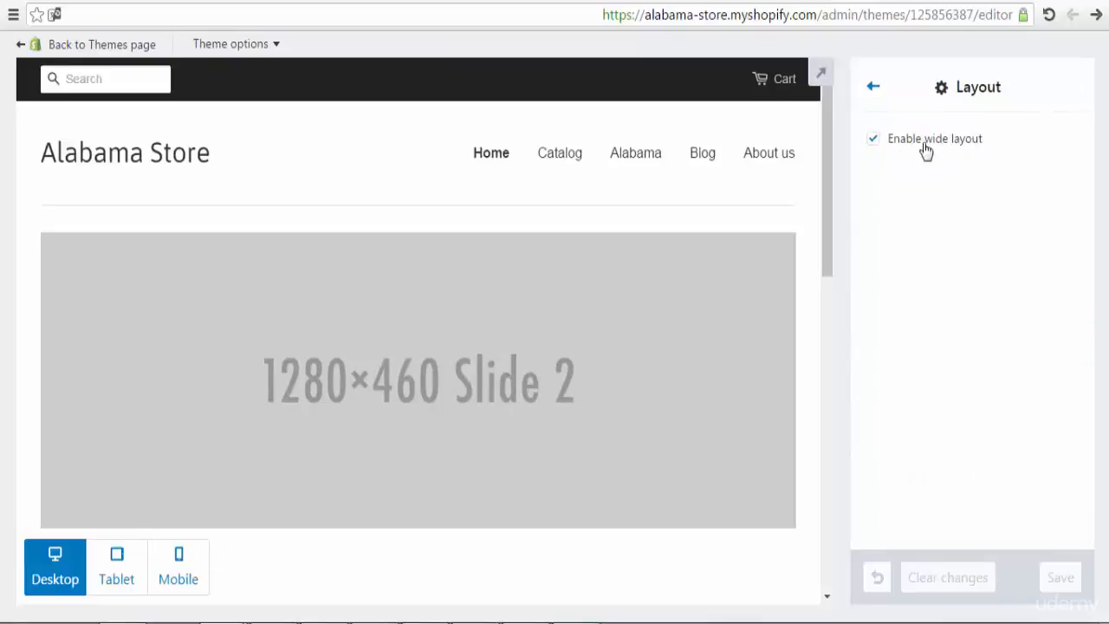
left_click(872, 91)
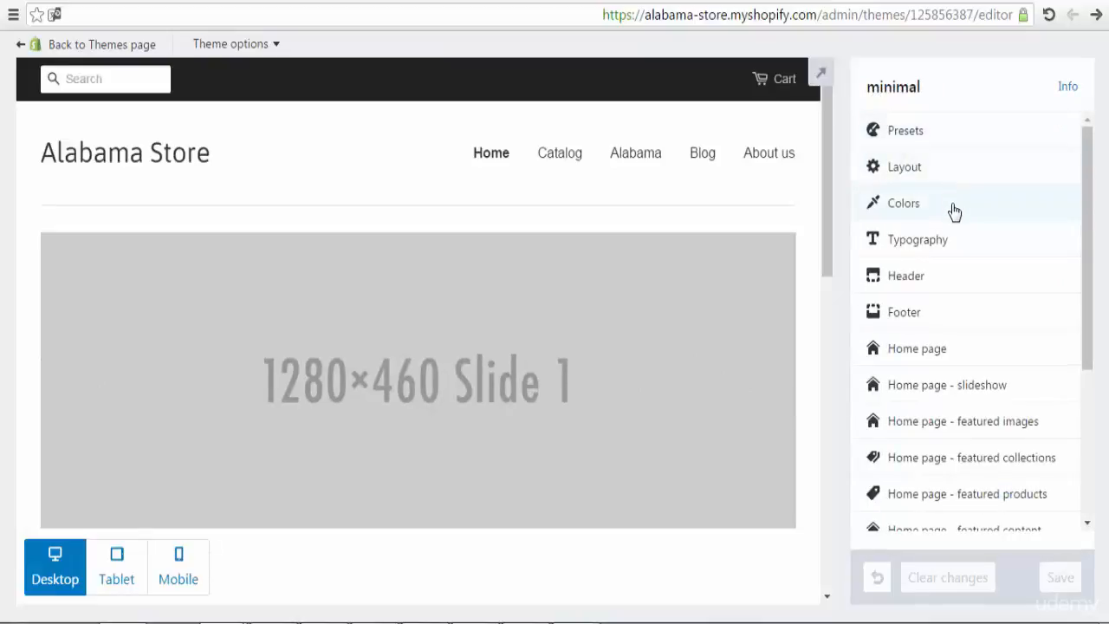
Examine the theme's background image choices and its background, button and text color settings, comparing them with the storefront preview down to the footer.
left_click(954, 211)
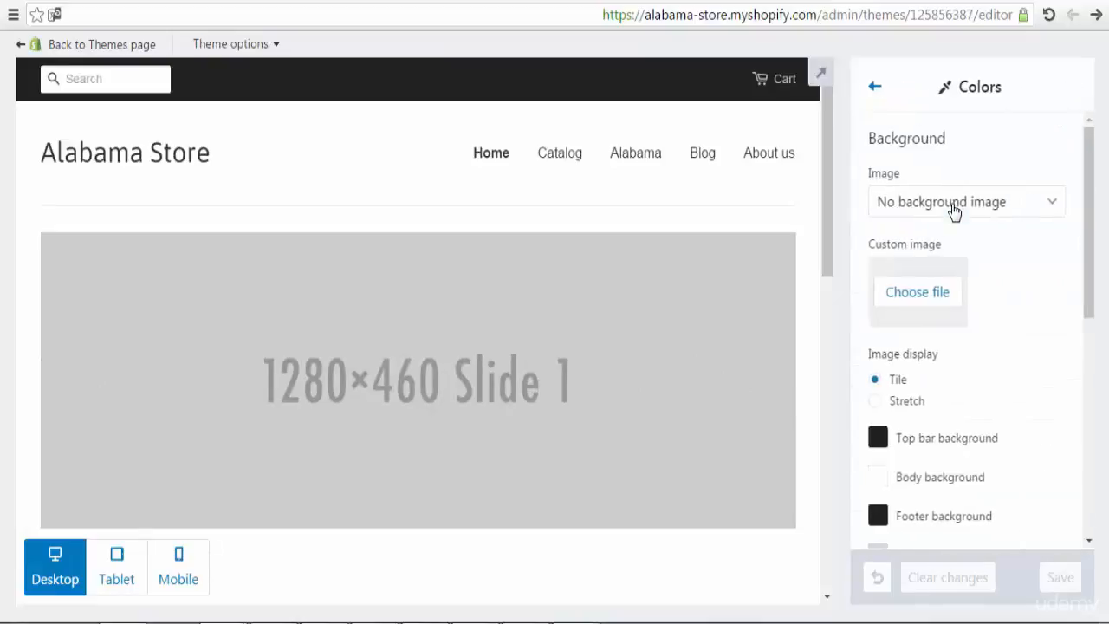
left_click(1013, 208)
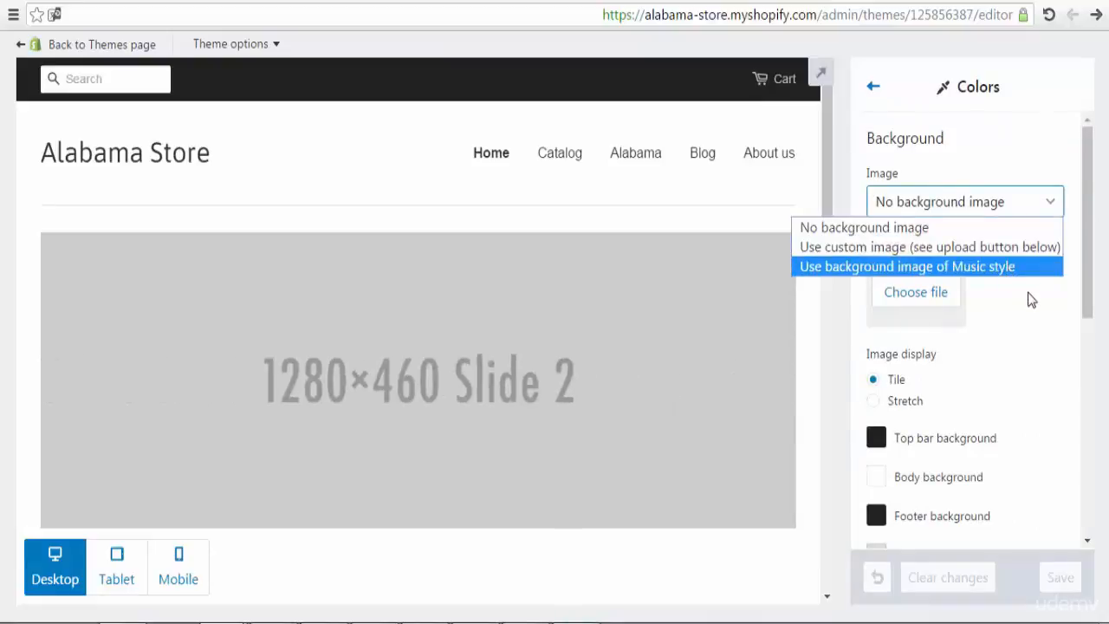
left_click(1026, 147)
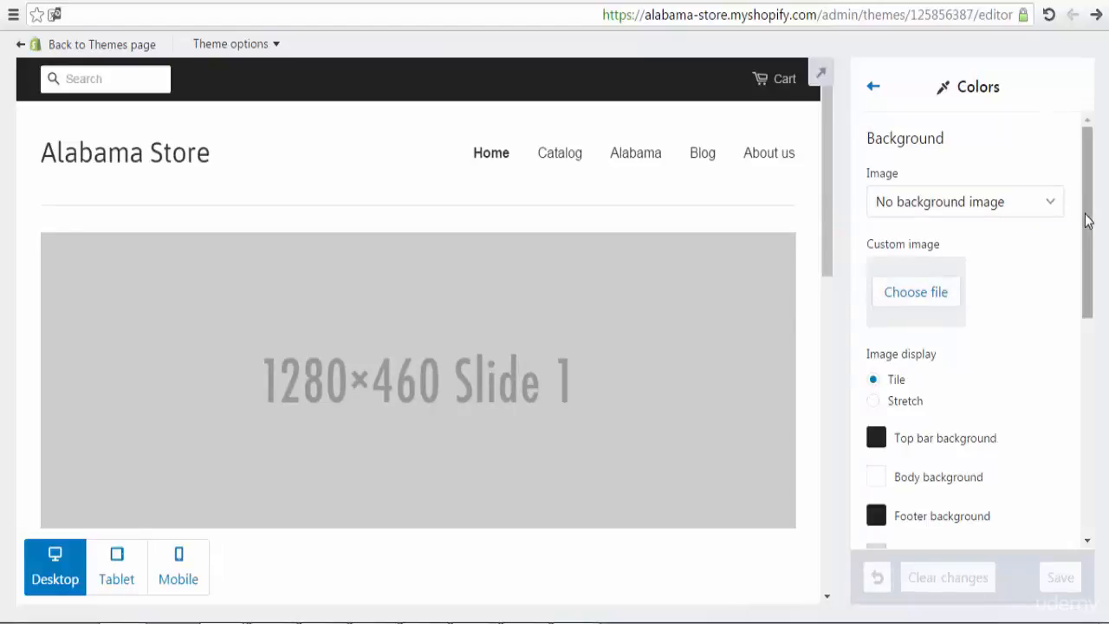
left_click_drag(1088, 222, 1075, 286)
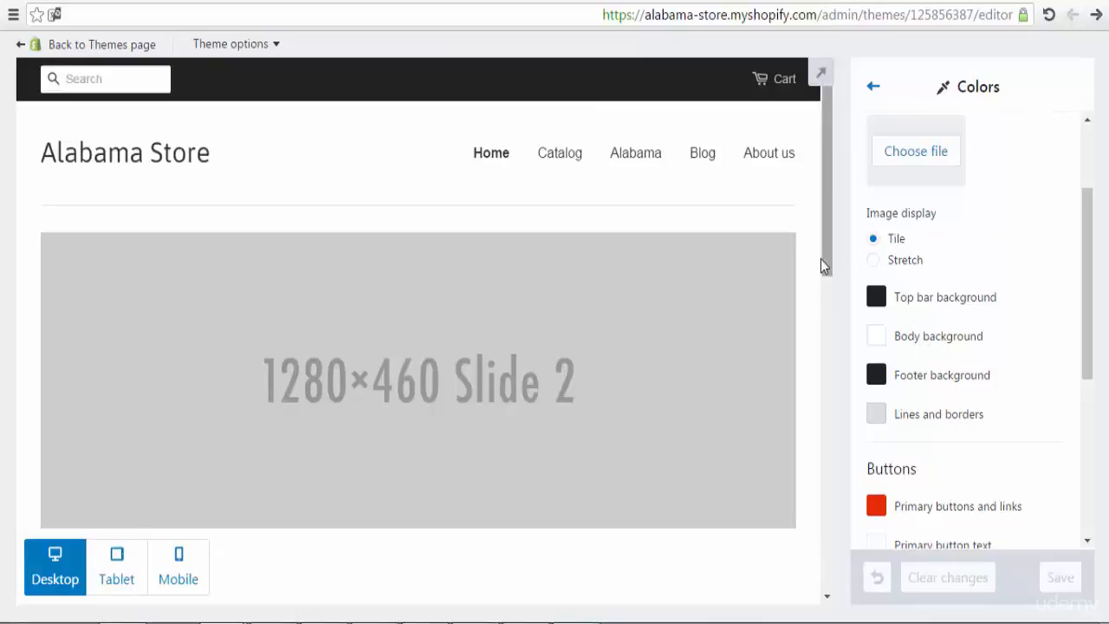
left_click_drag(829, 270, 831, 594)
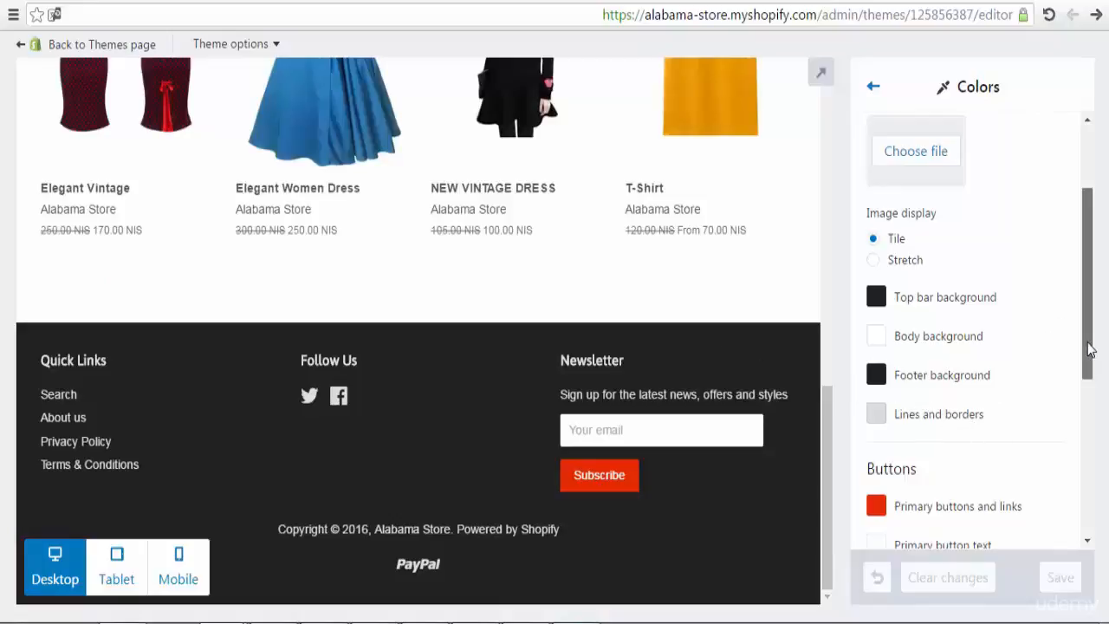
left_click_drag(1096, 352, 1092, 449)
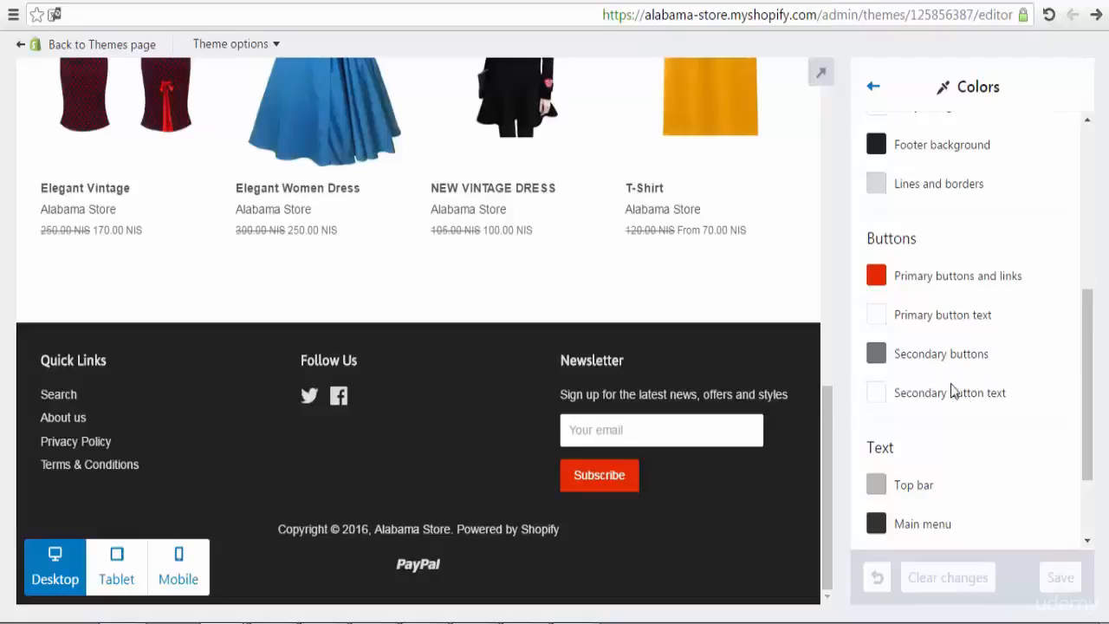
left_click_drag(1079, 408, 1082, 468)
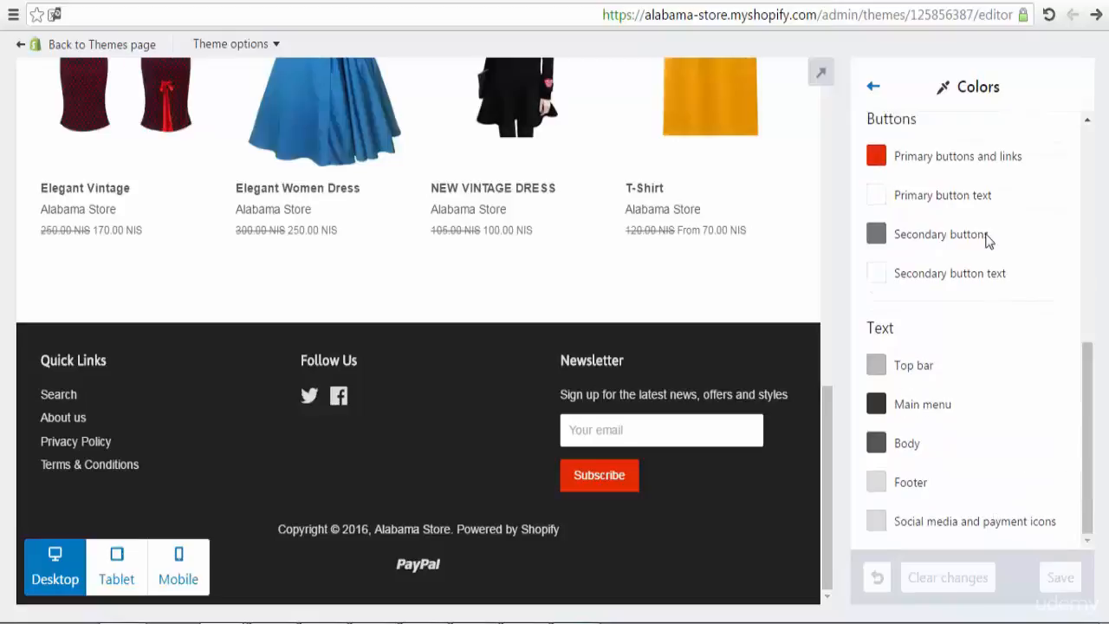
left_click(872, 86)
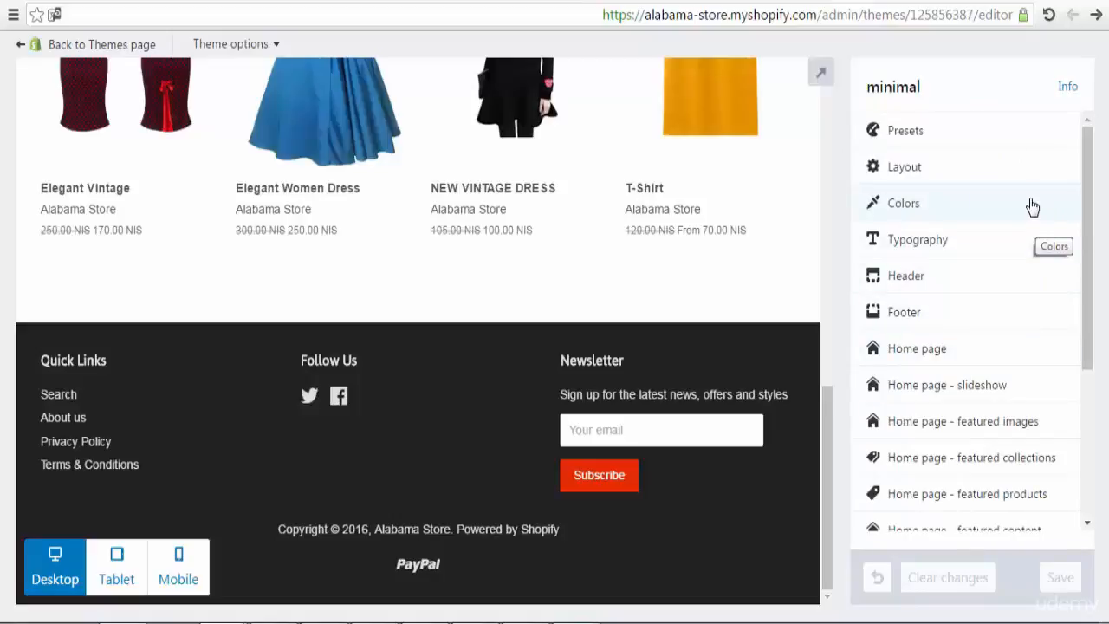
Review the theme's typography settings for body text, headings, and navigation and buttons.
left_click(983, 252)
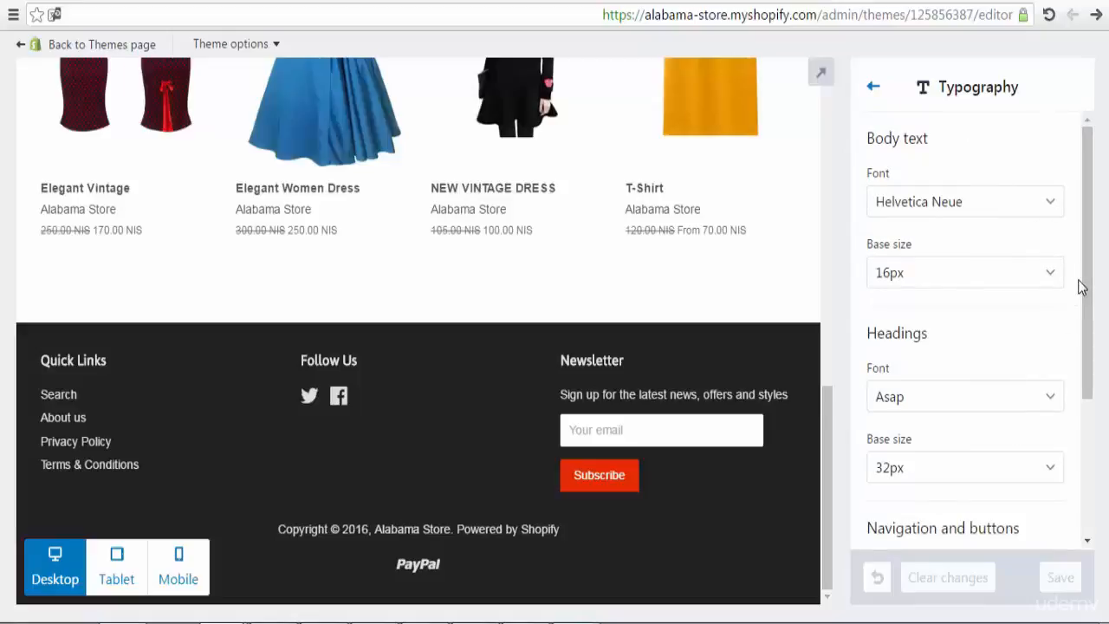
left_click_drag(1084, 316, 1090, 258)
left_click(872, 92)
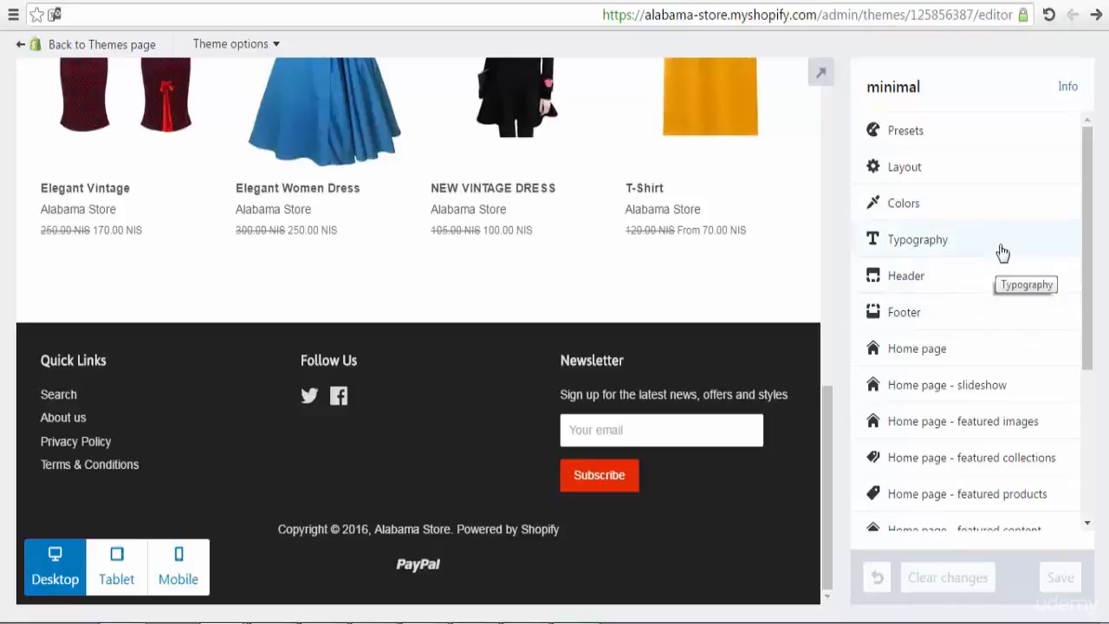
Upload Best-Seller-Logo-1 from the desktop's phones products folder as the custom logo in the header settings.
left_click(986, 280)
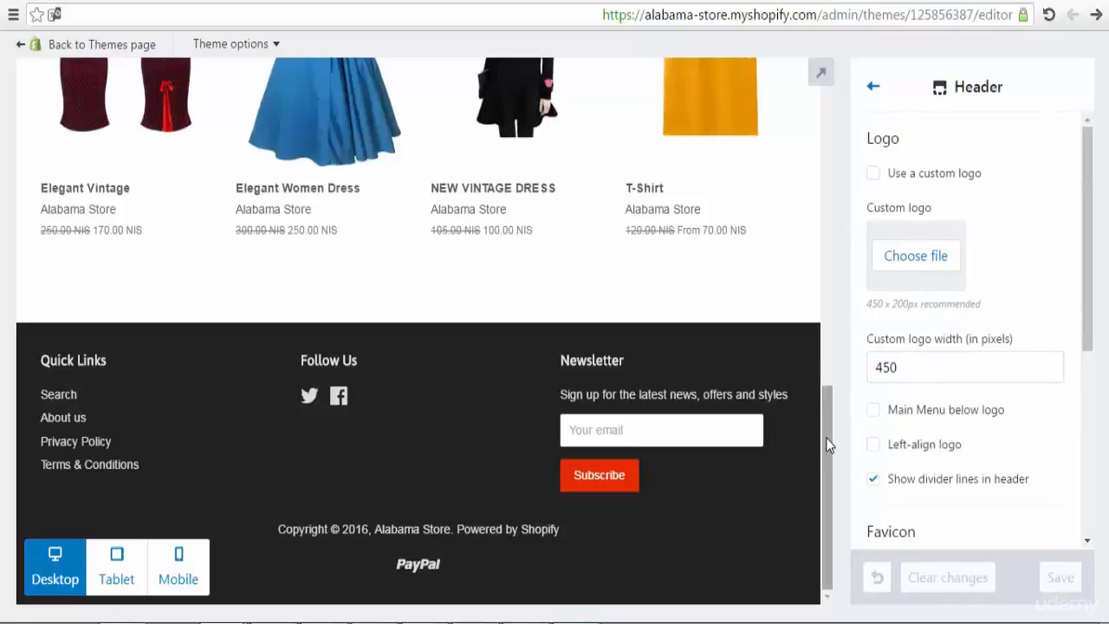
left_click_drag(826, 438, 825, 100)
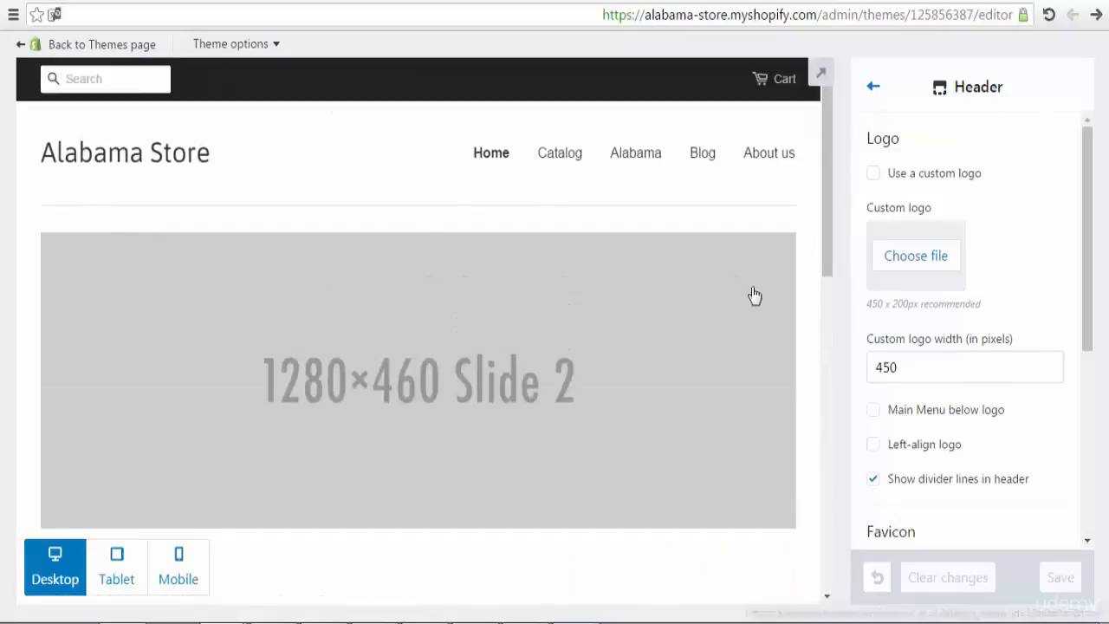
left_click(919, 258)
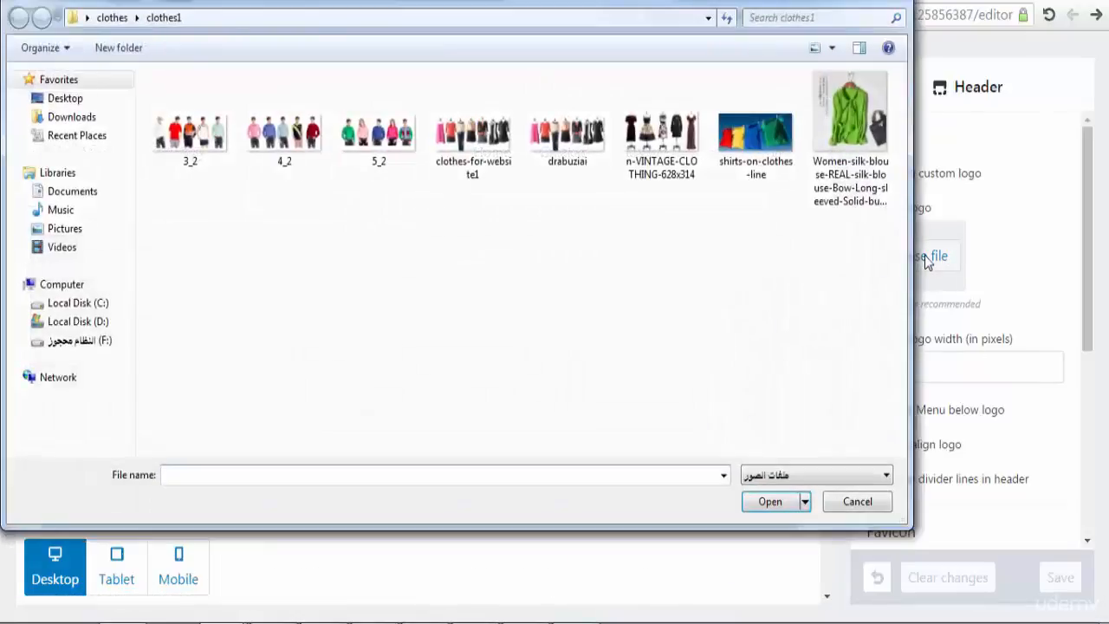
left_click(80, 99)
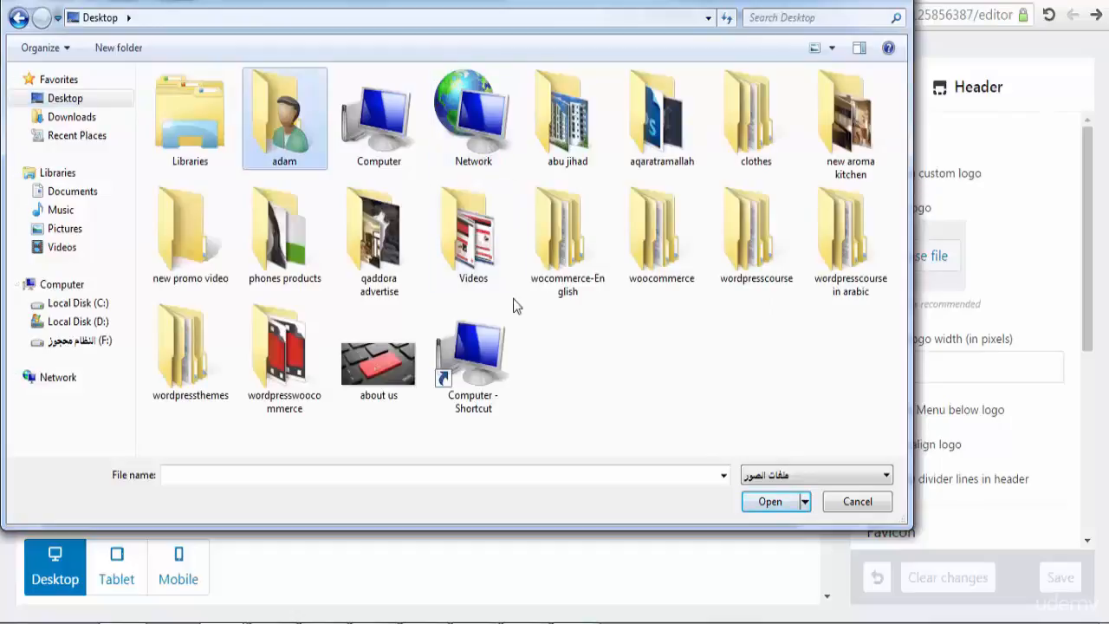
left_click(314, 260)
double_click(314, 260)
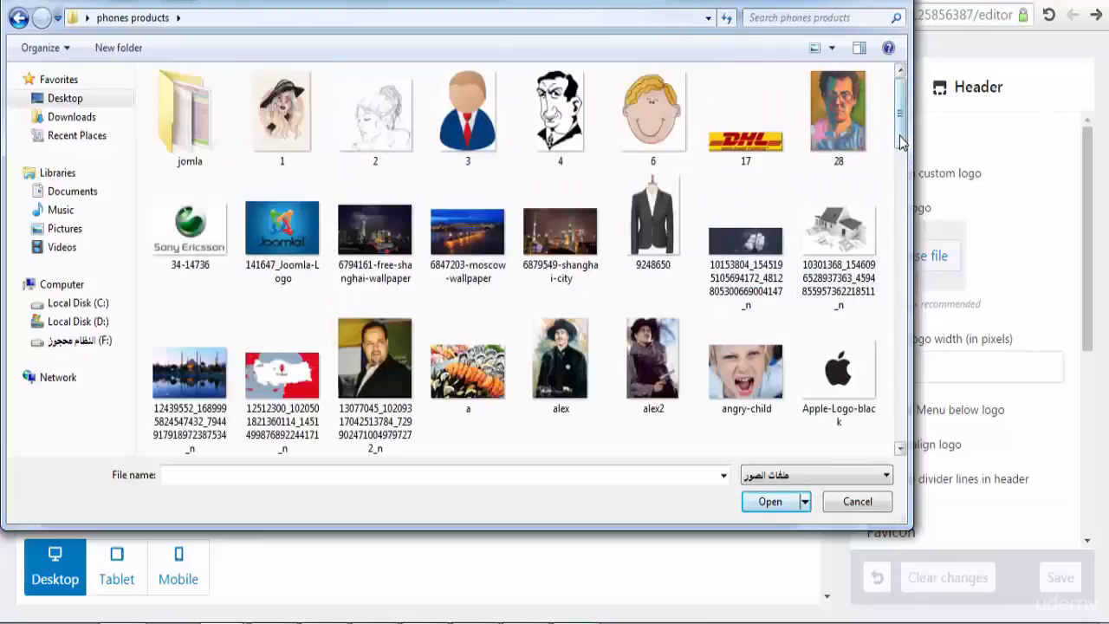
scroll(636, 299, "down", 3)
left_click(569, 318)
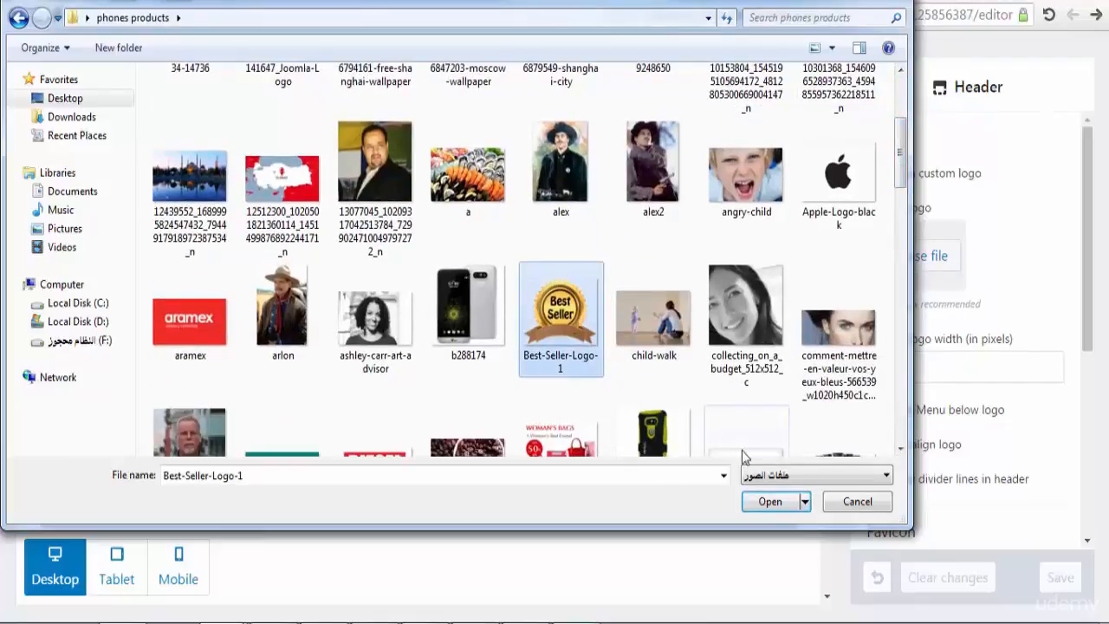
left_click(772, 502)
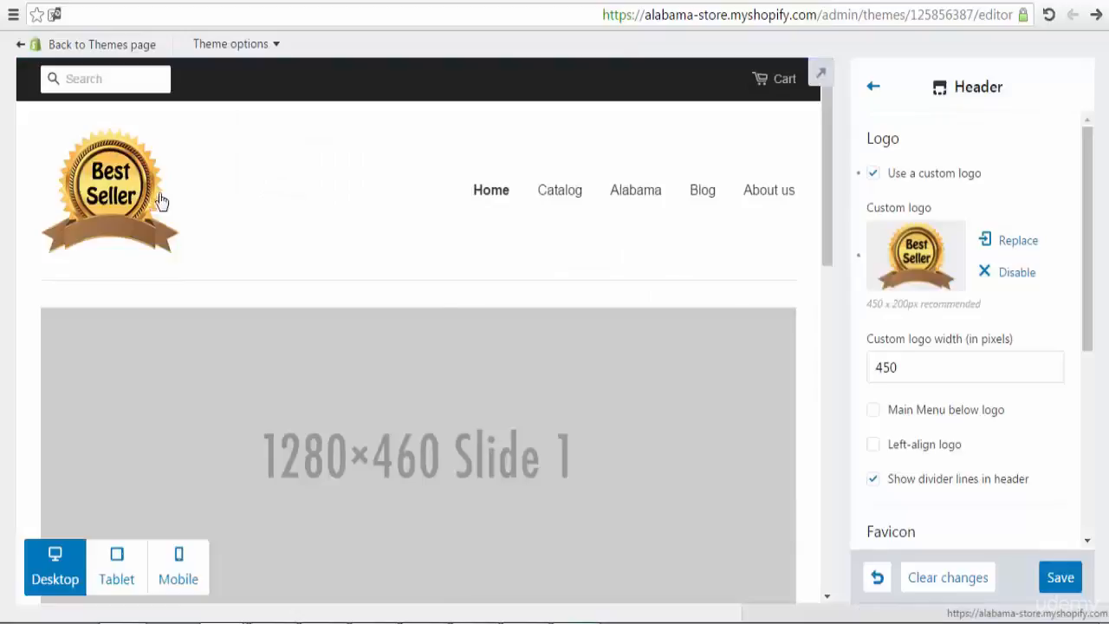
Set the custom logo width to 300 pixels and save the theme changes.
left_click(892, 367)
left_click_drag(891, 367, 876, 368)
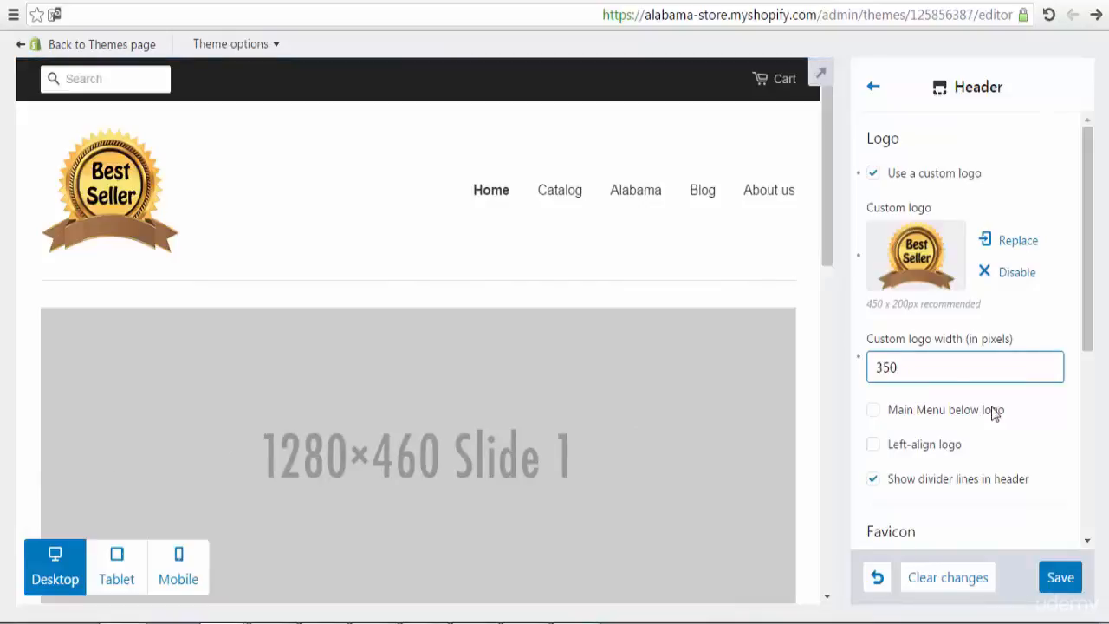
double_click(953, 367)
left_click(954, 366)
left_click_drag(888, 368, 881, 367)
type("0")
left_click(1060, 577)
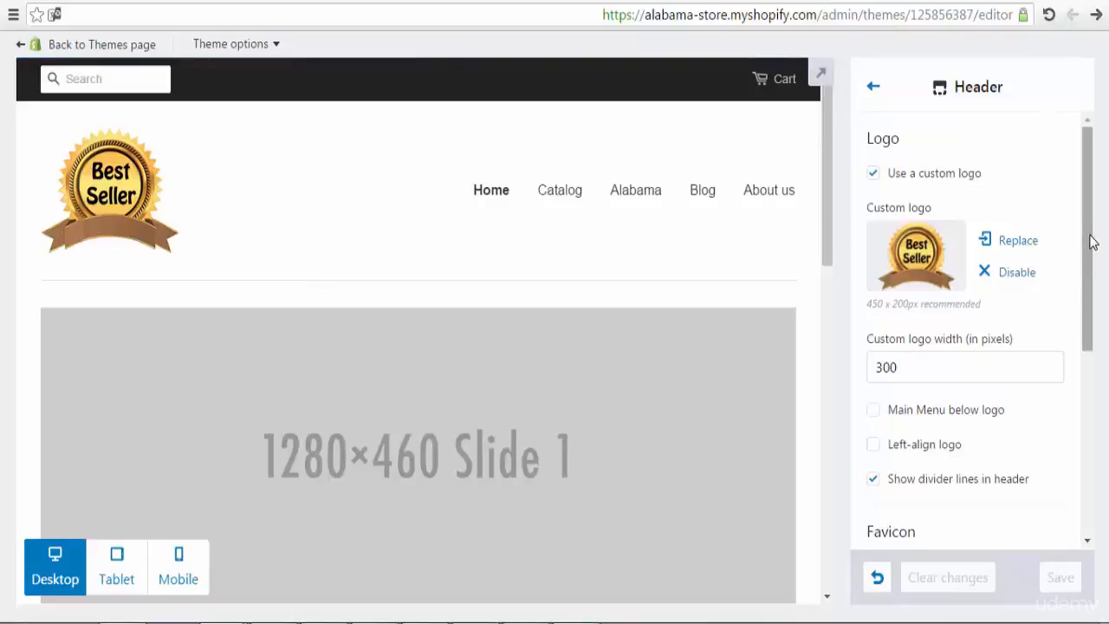
Try placing the main menu below the logo in the header.
left_click_drag(1092, 237, 1089, 304)
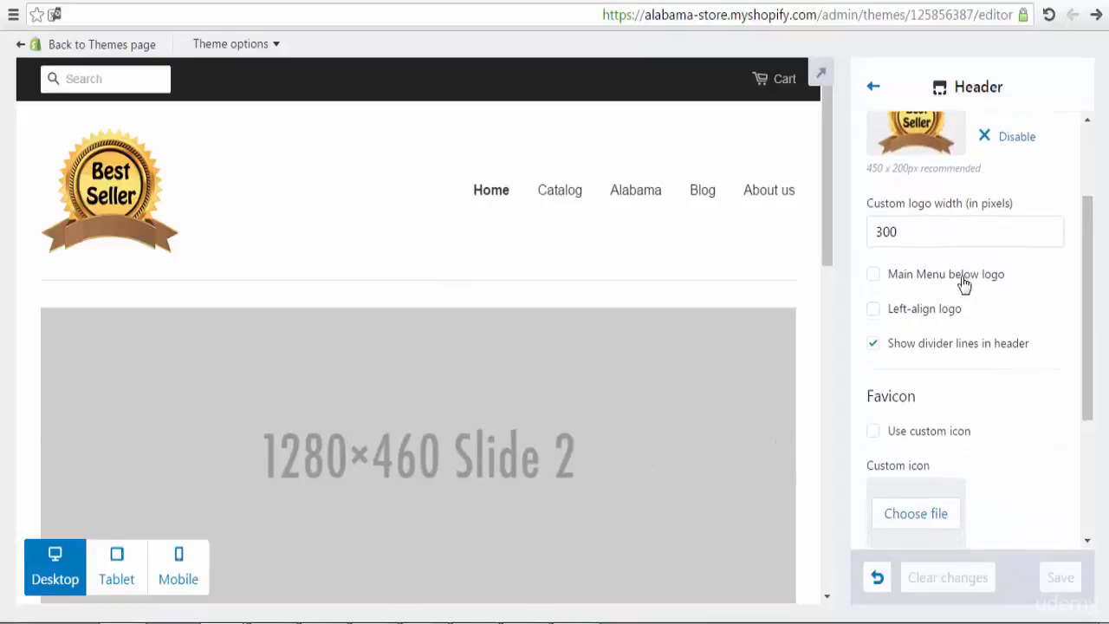
left_click(873, 279)
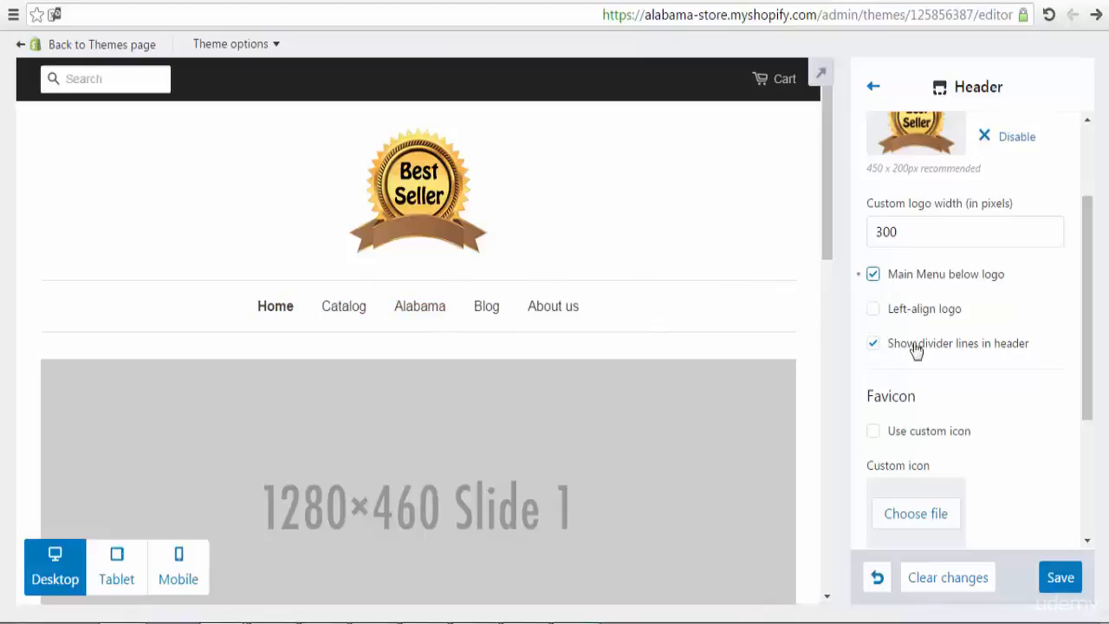
left_click(874, 275)
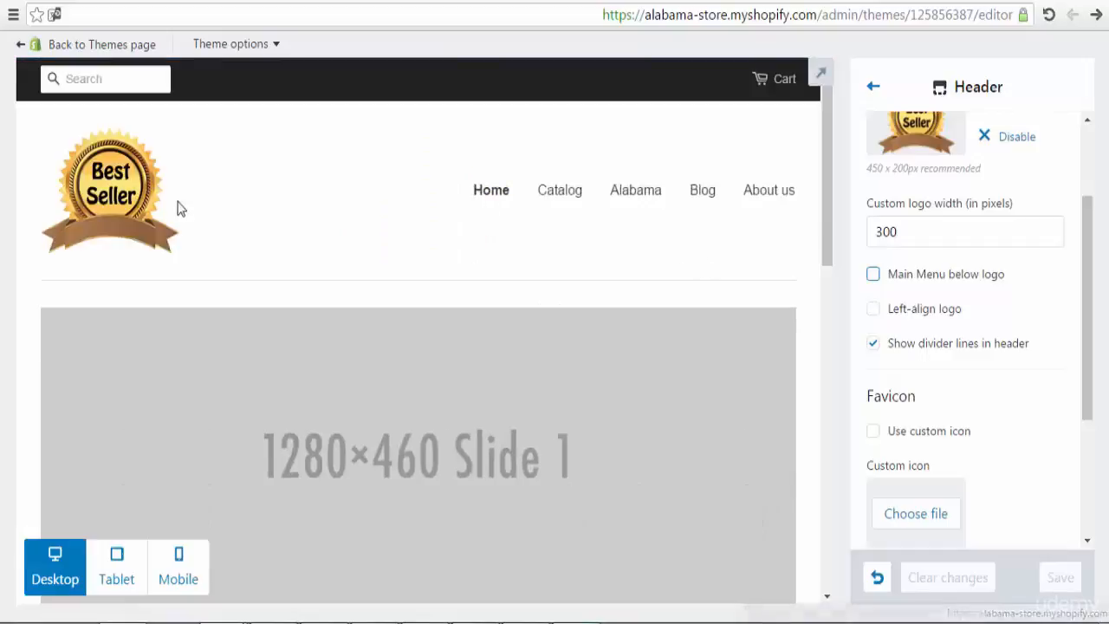
Enable left alignment for the header logo.
left_click(873, 310)
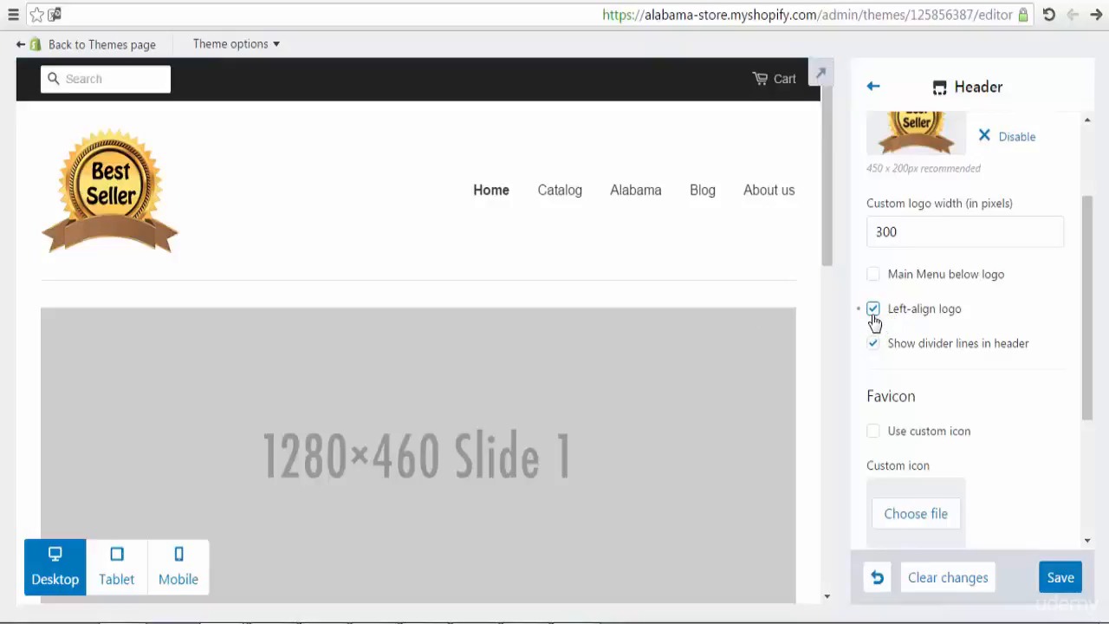
Turn off left alignment for the header logo and review the favicon and top bar settings.
left_click(873, 310)
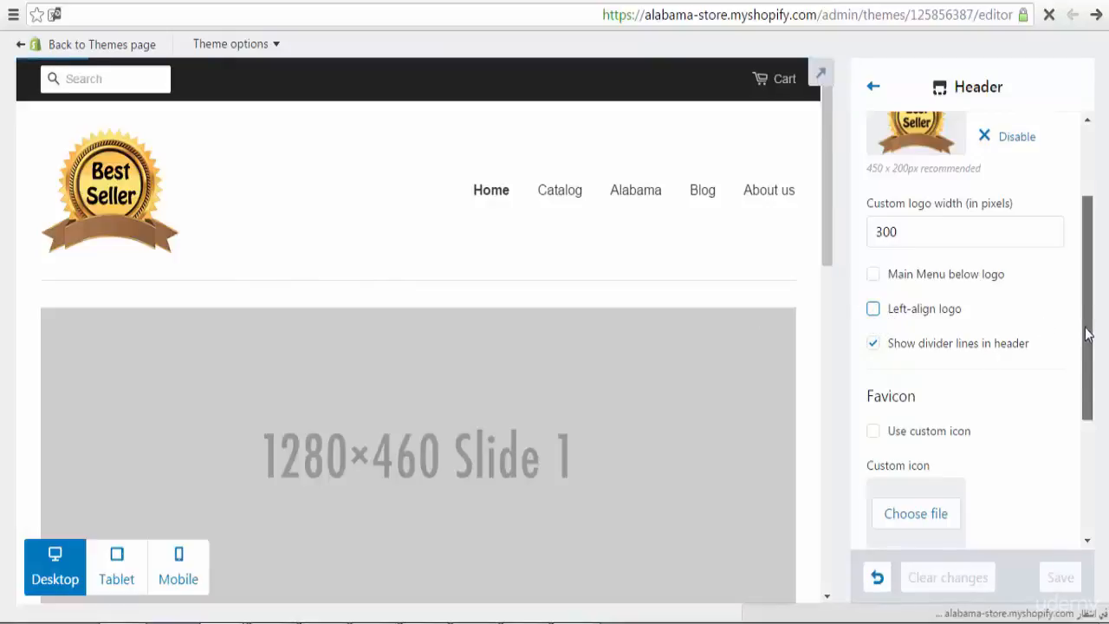
left_click_drag(1088, 334, 1091, 404)
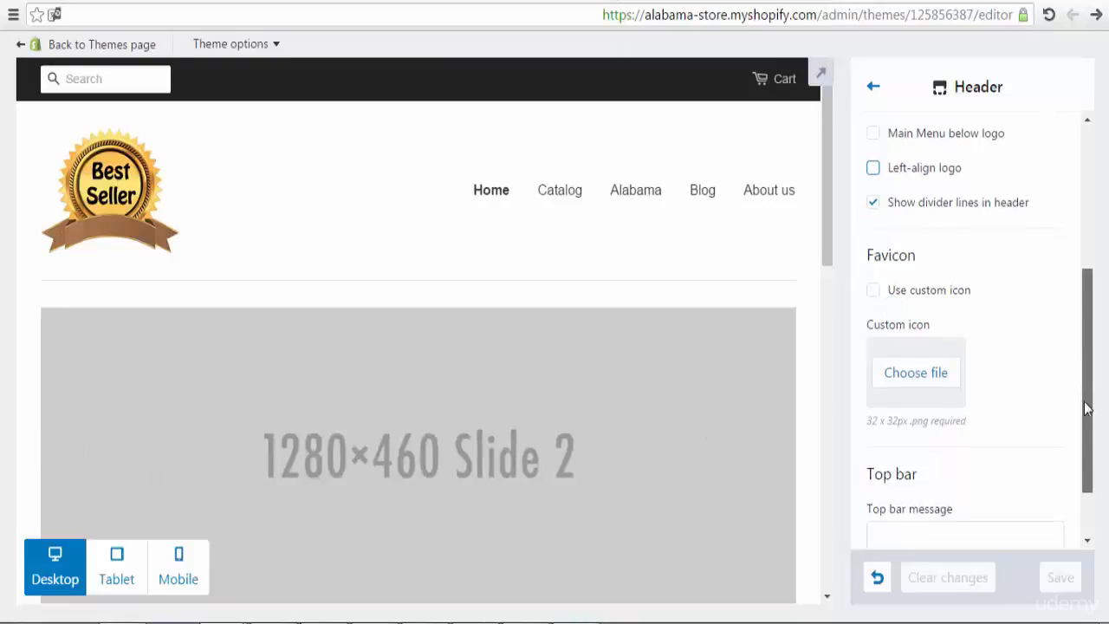
left_click_drag(1081, 371, 1081, 482)
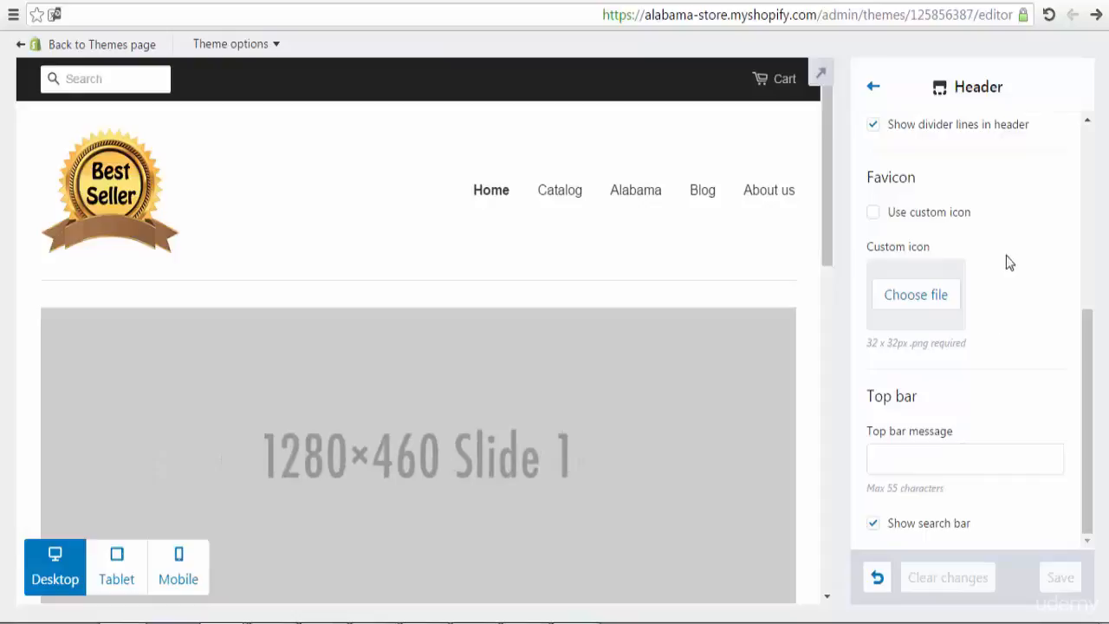
In the footer settings, show the latest blog post and choose Alabama as its blog.
left_click(874, 88)
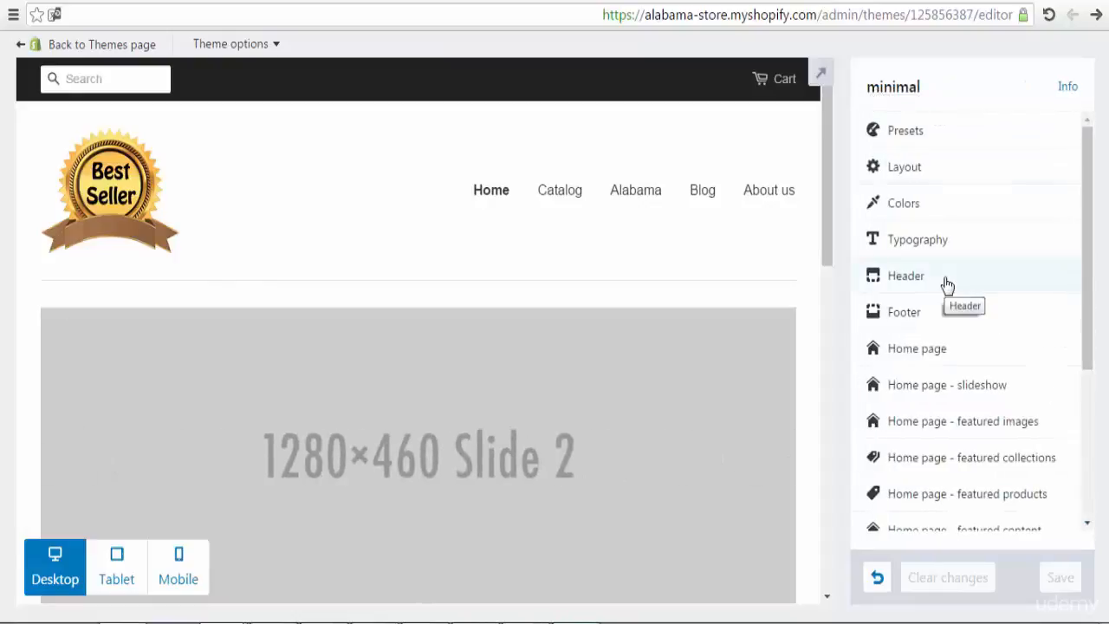
left_click(938, 315)
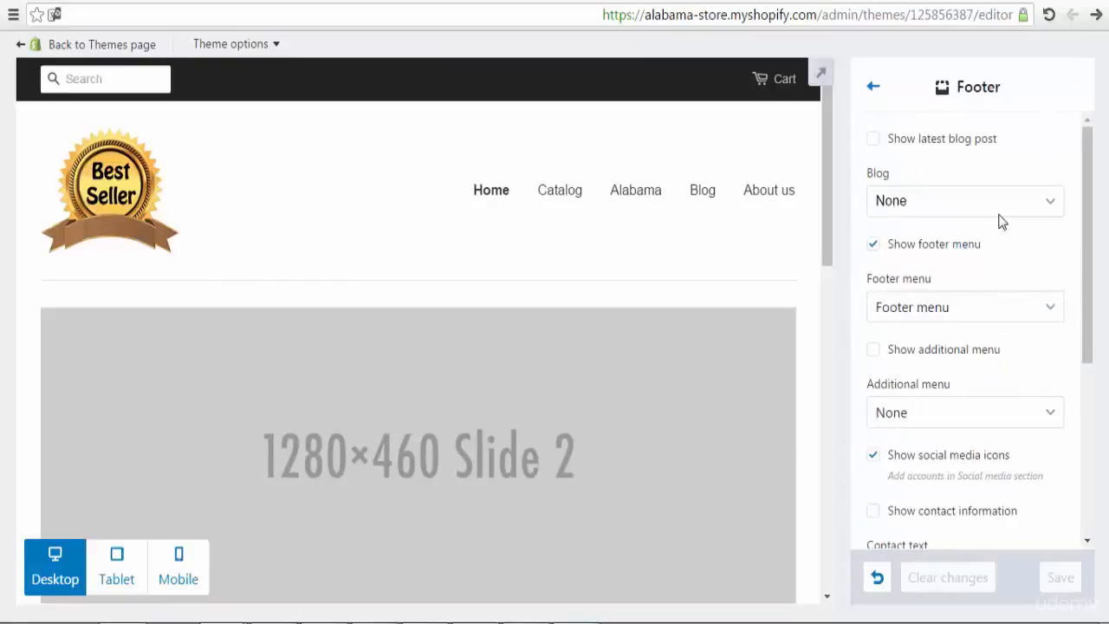
left_click_drag(834, 221, 842, 555)
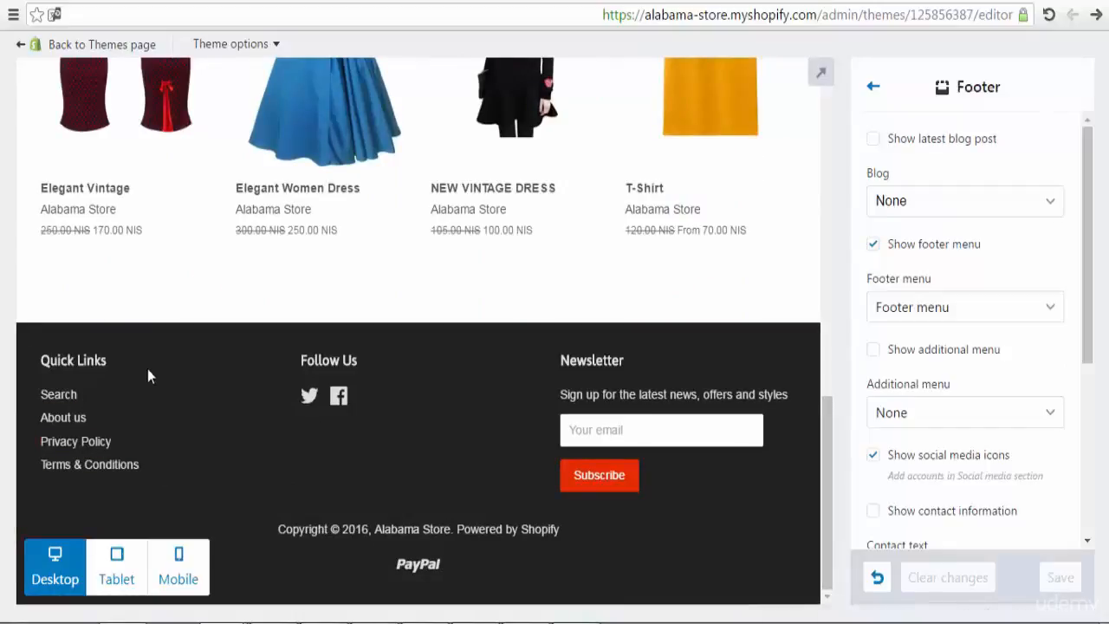
left_click(1003, 202)
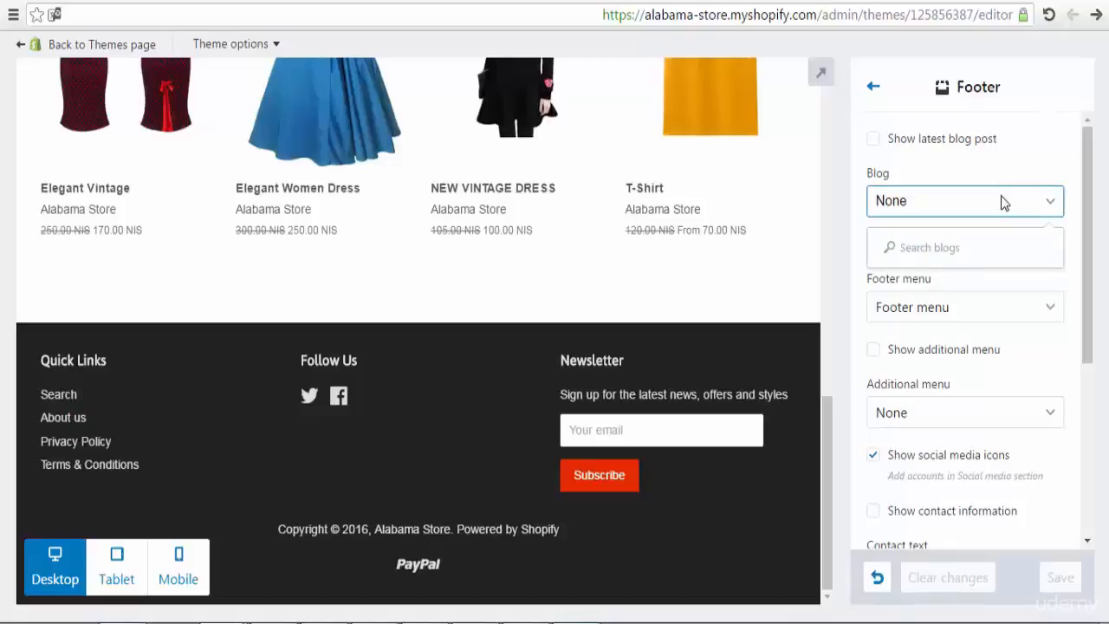
left_click(1011, 179)
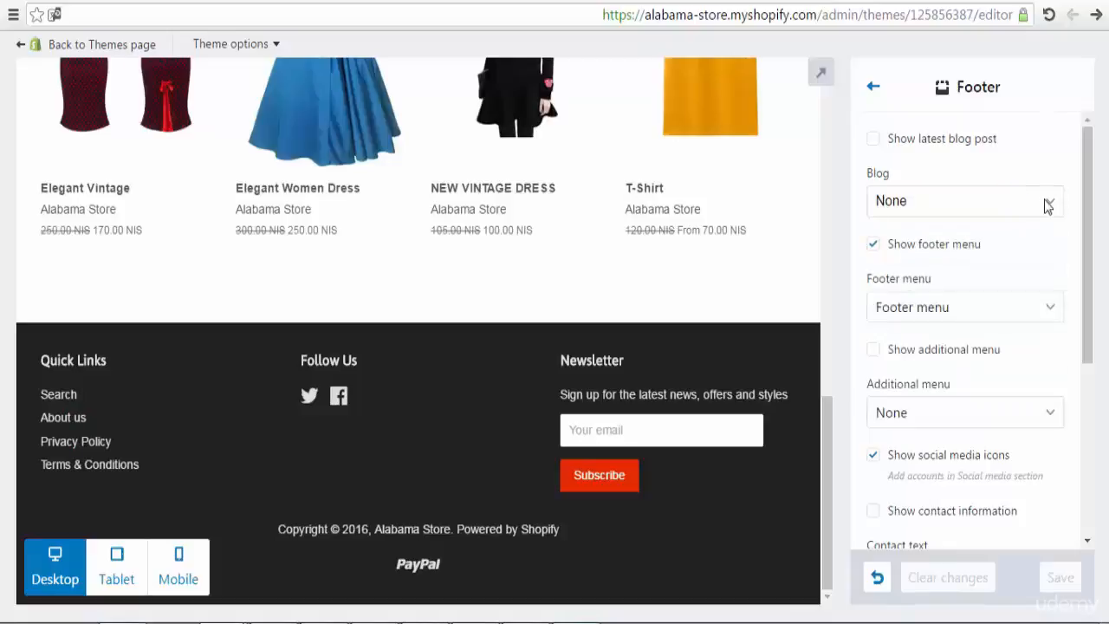
left_click(877, 145)
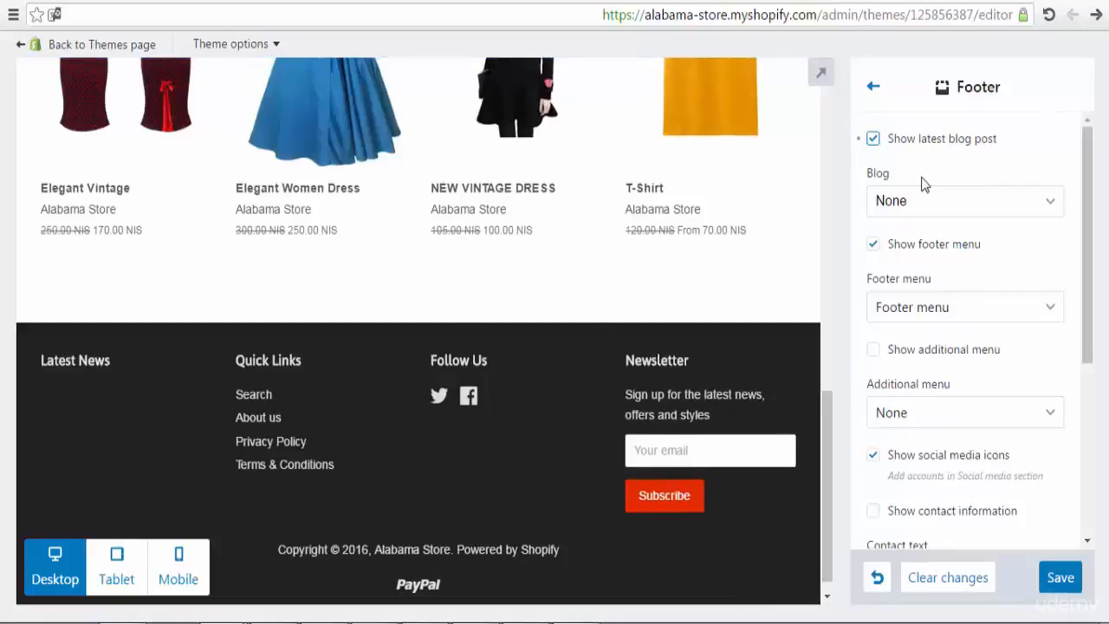
left_click(944, 200)
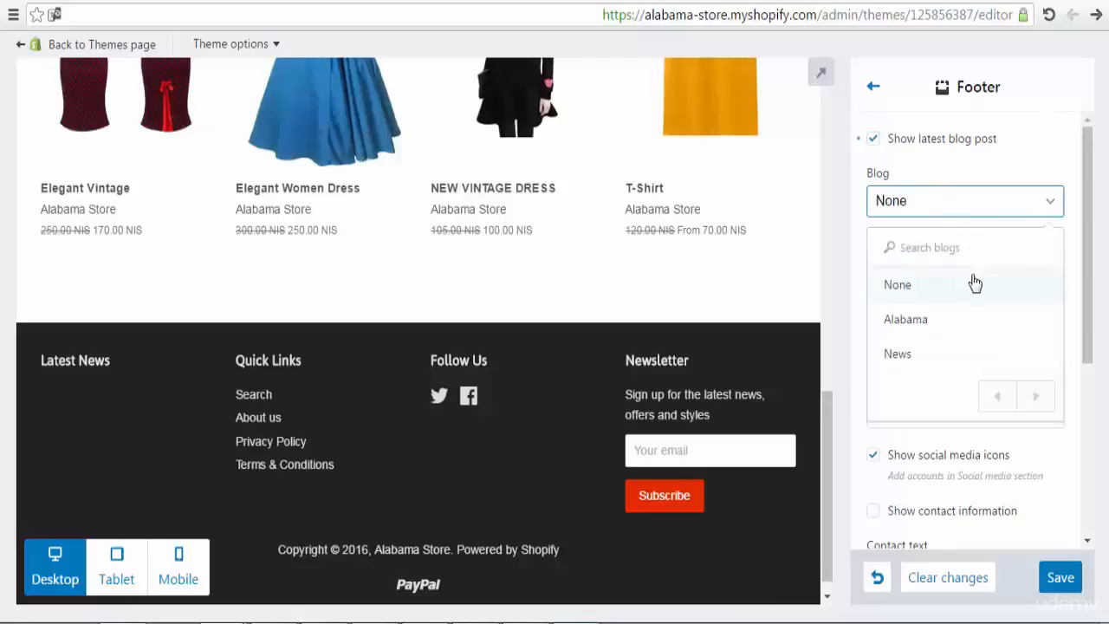
left_click(987, 329)
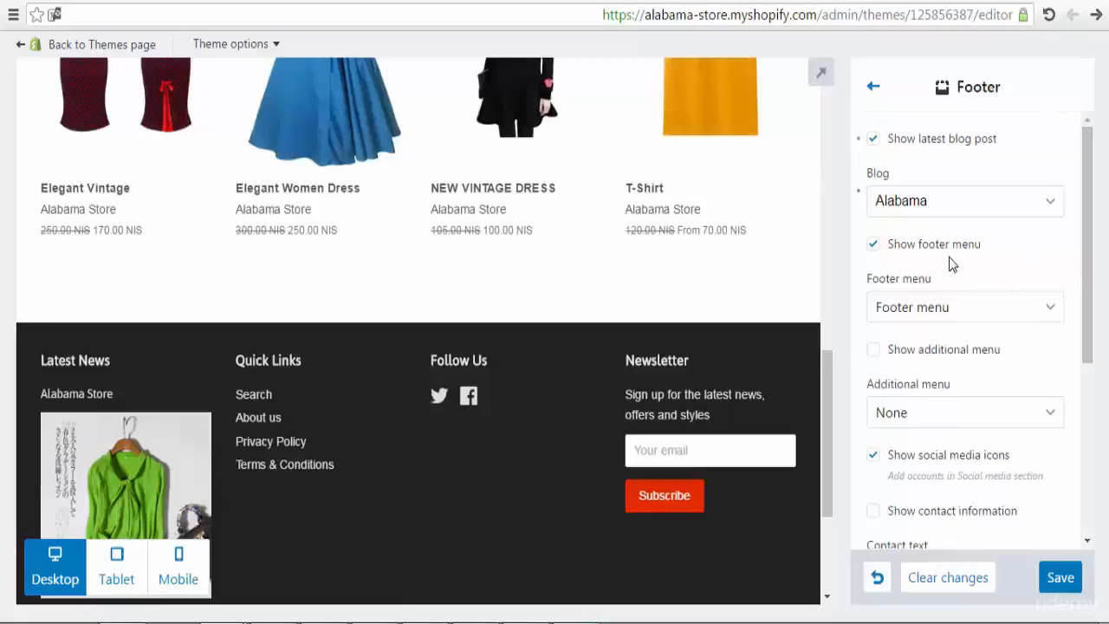
Keep Footer menu as the footer's menu, enable the additional menu and set it to Our Partners.
left_click(1005, 315)
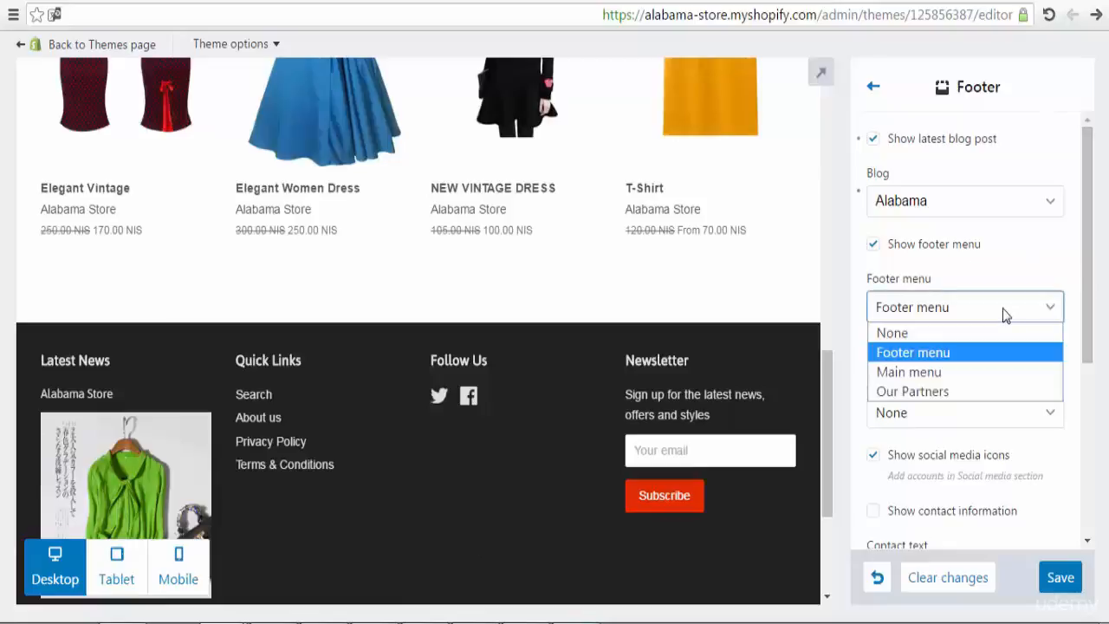
left_click(1003, 315)
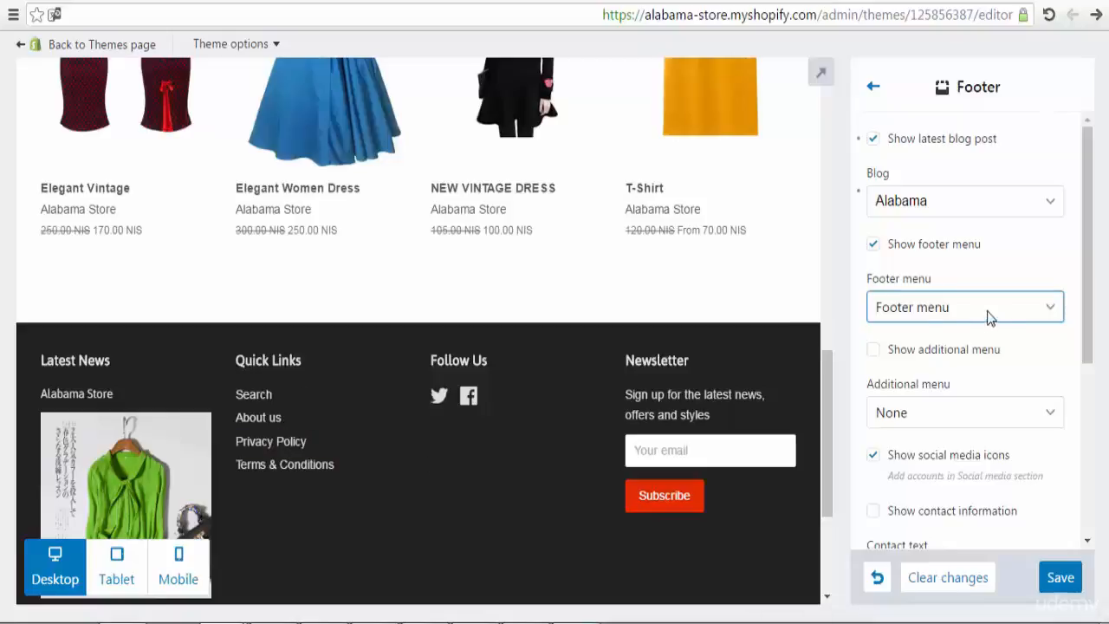
left_click(876, 355)
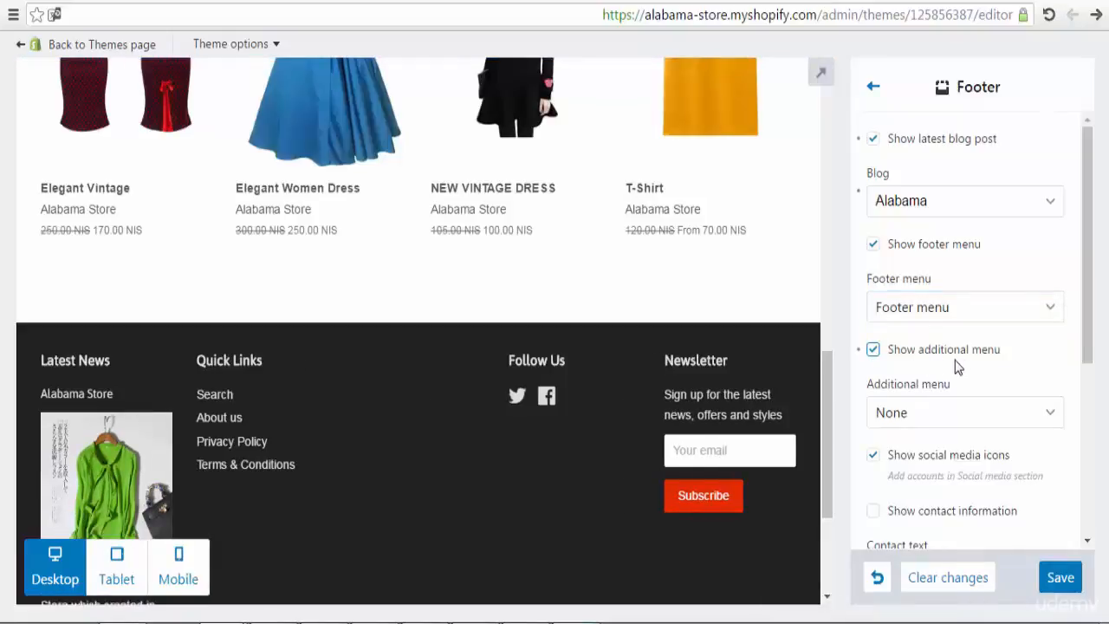
left_click(1010, 416)
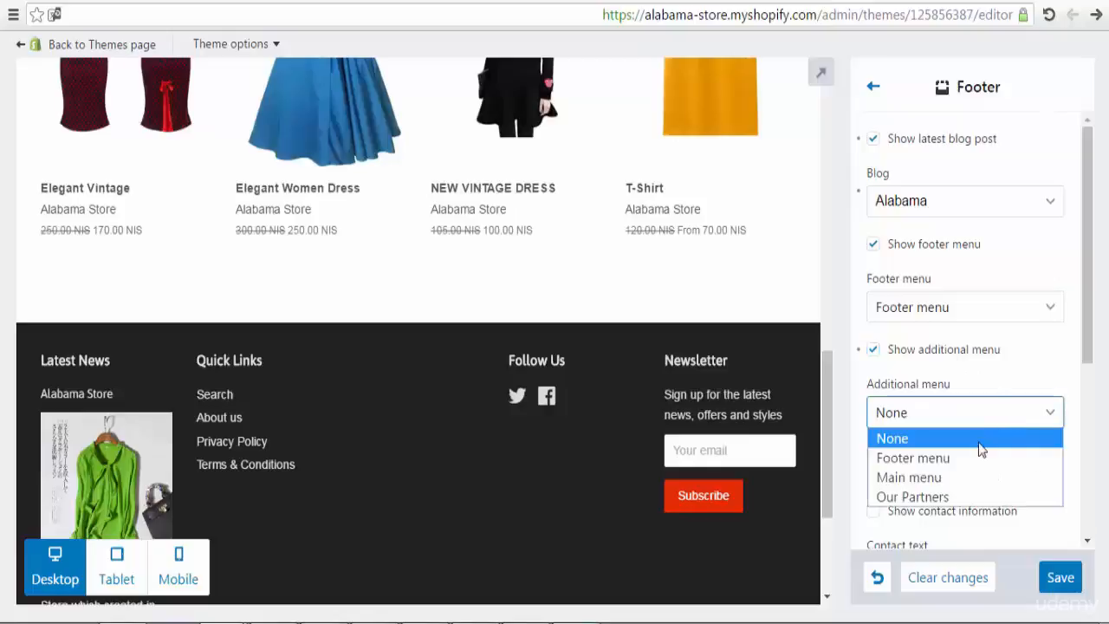
left_click(948, 505)
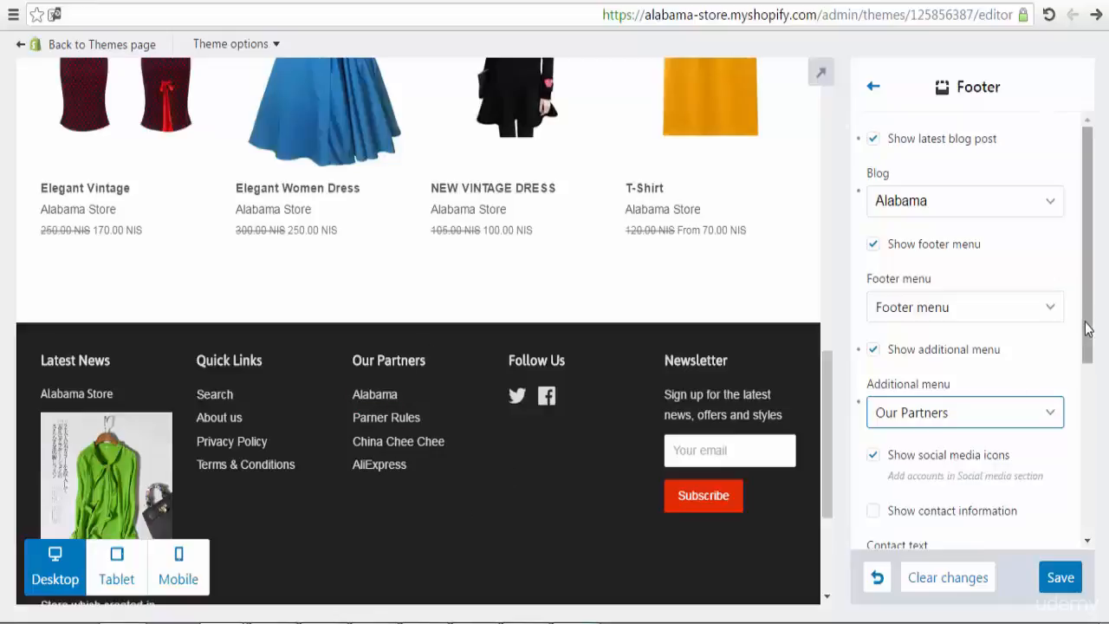
Try showing contact information and hiding the newsletter sign-up in the footer.
left_click_drag(1089, 328, 1087, 420)
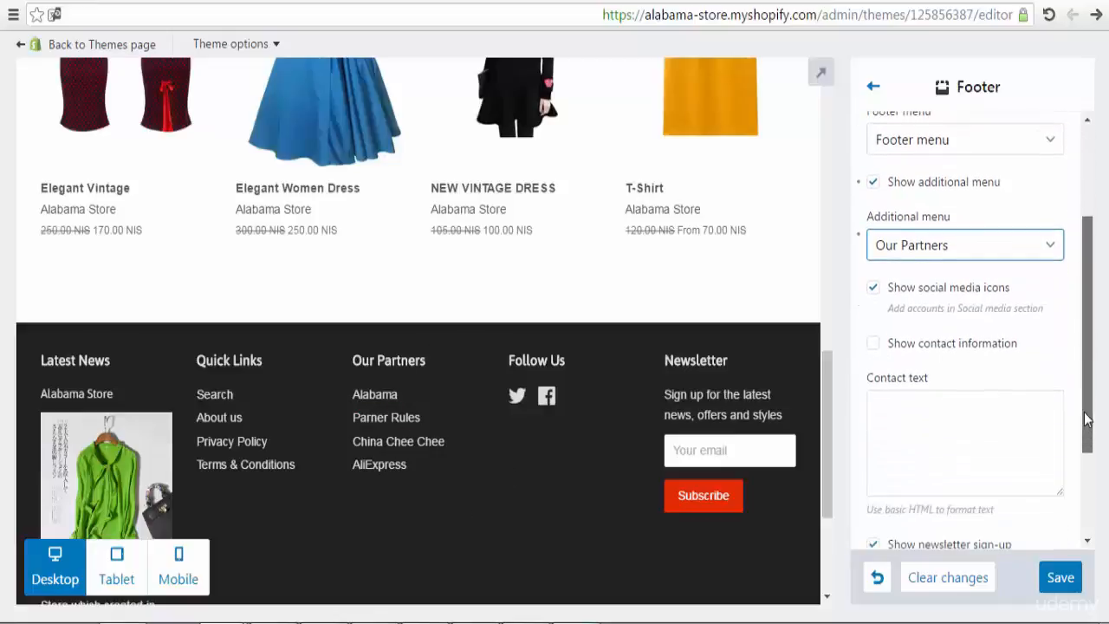
left_click(873, 345)
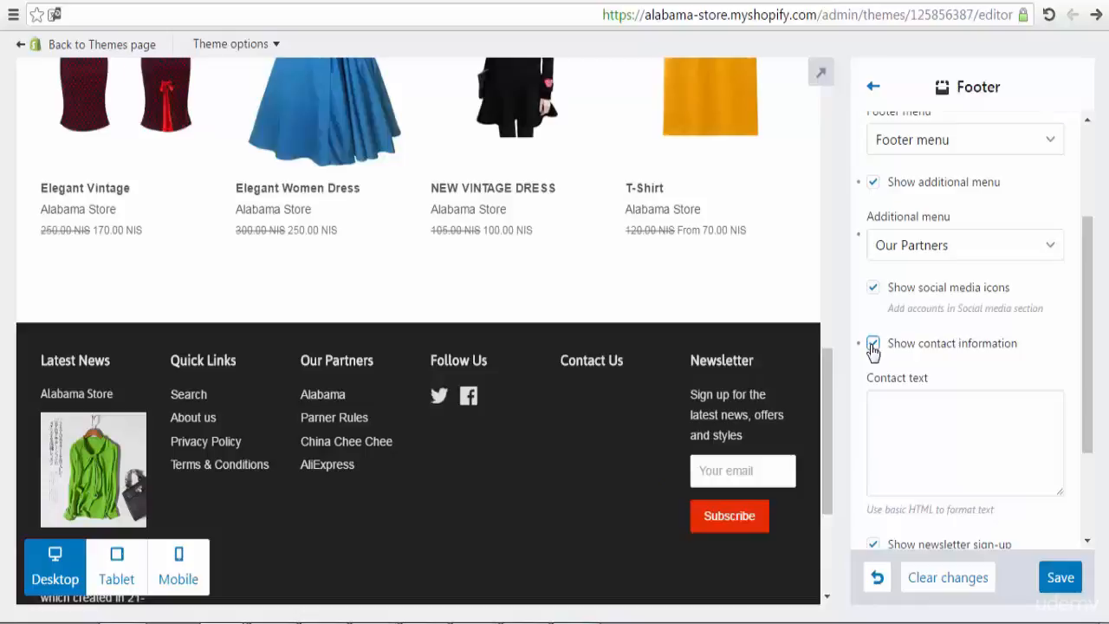
left_click(872, 350)
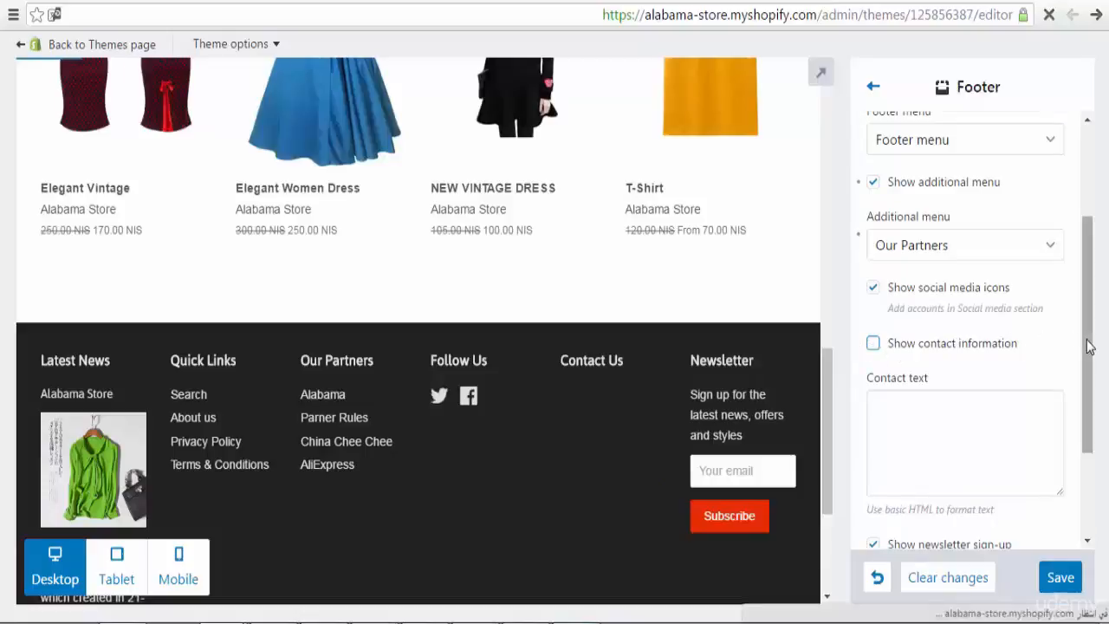
left_click_drag(1087, 341, 1091, 442)
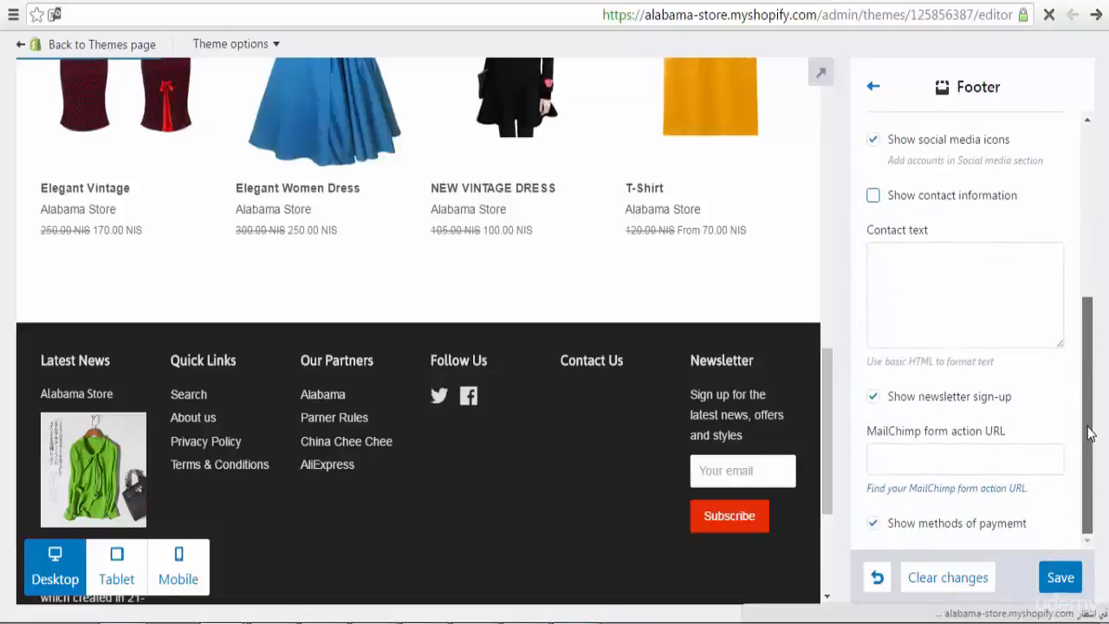
left_click(873, 397)
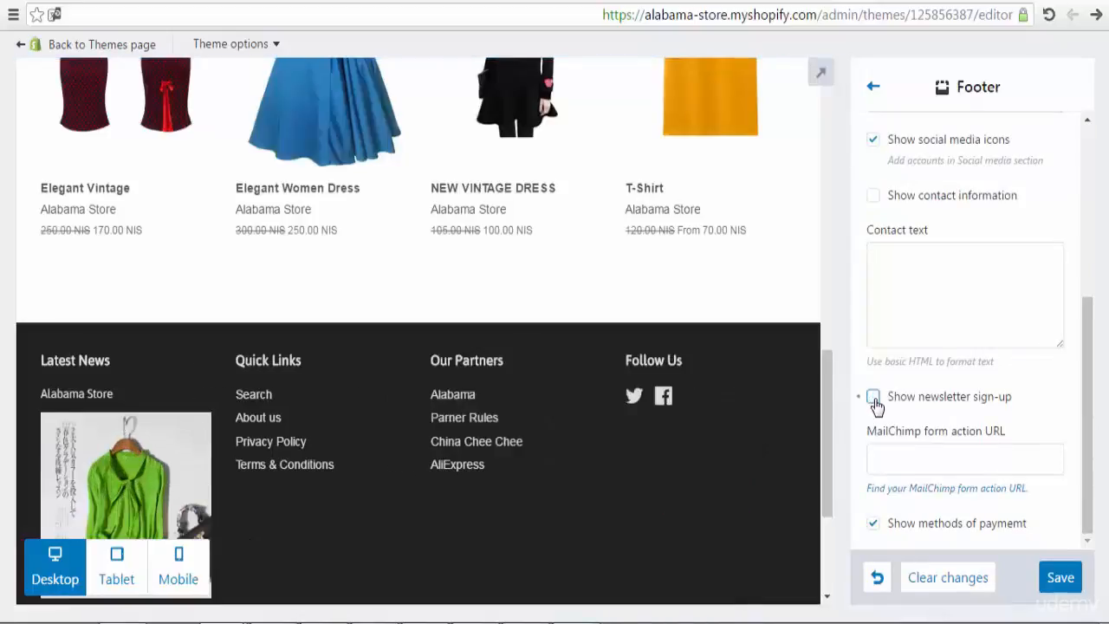
left_click(873, 398)
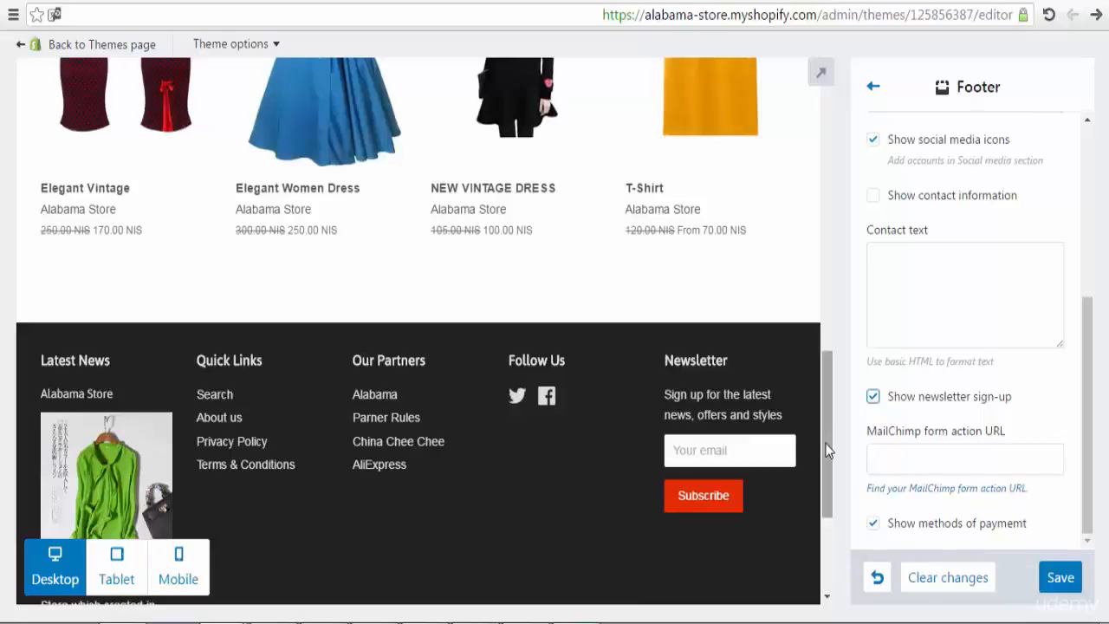
Check the whole footer in the store preview and save the theme changes.
left_click_drag(824, 447, 830, 513)
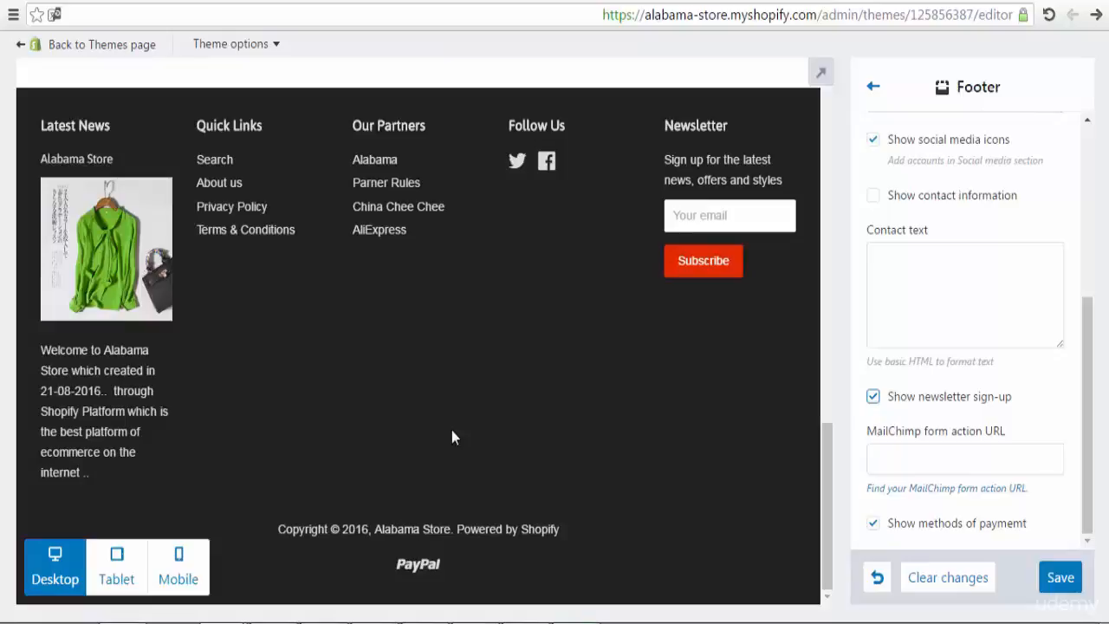
left_click(1062, 576)
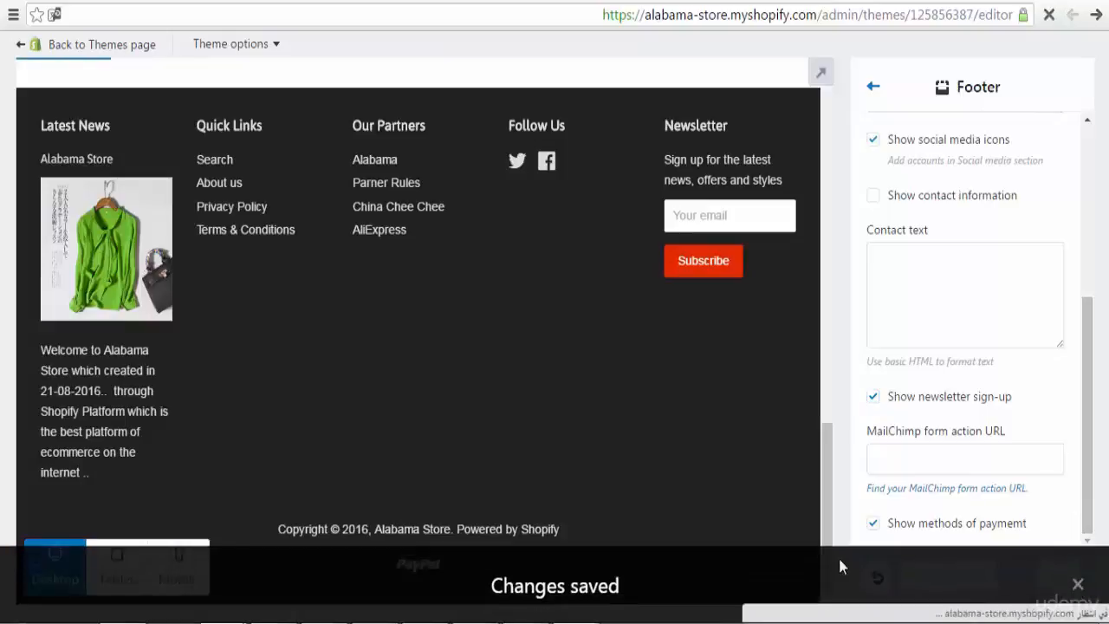
left_click_drag(823, 507, 828, 122)
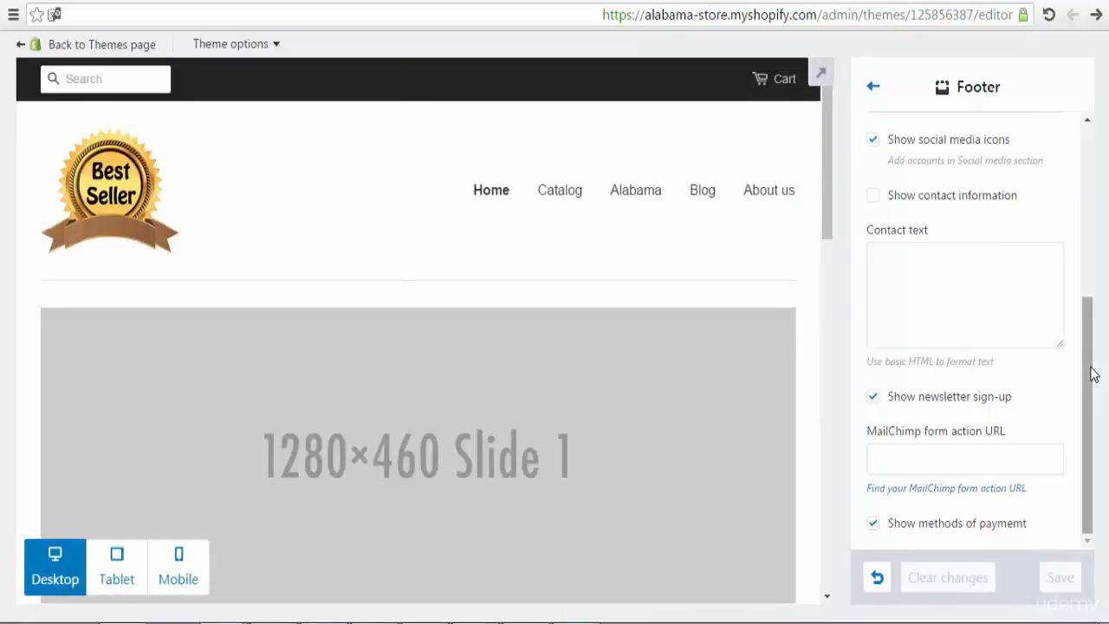
left_click_drag(1092, 376, 1097, 159)
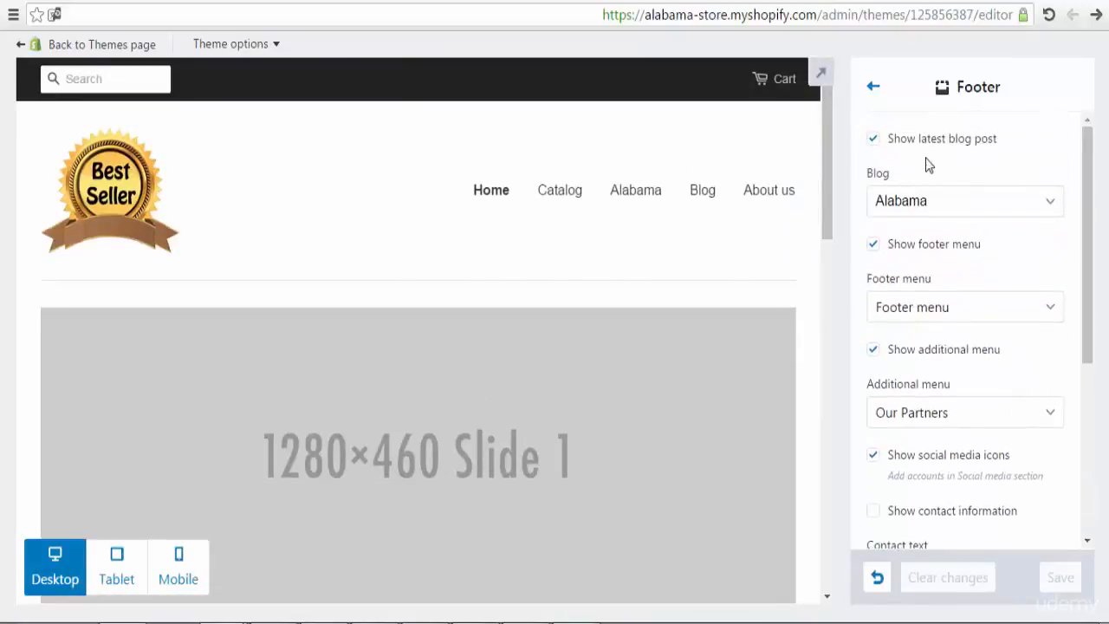
Open the theme's home page settings and review the section order.
left_click(874, 92)
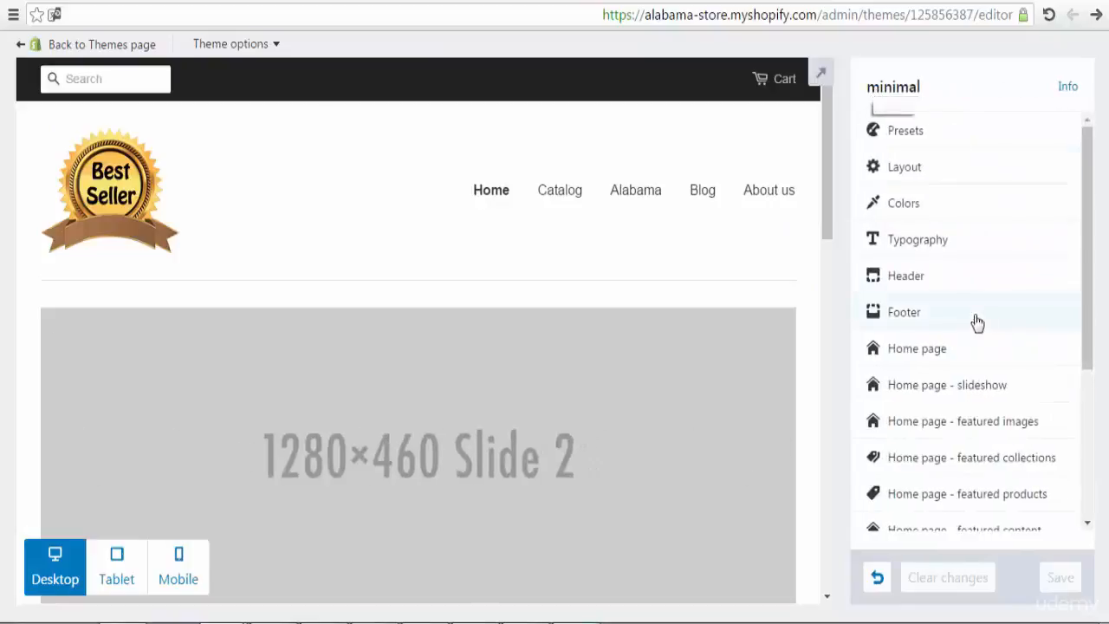
left_click(1023, 350)
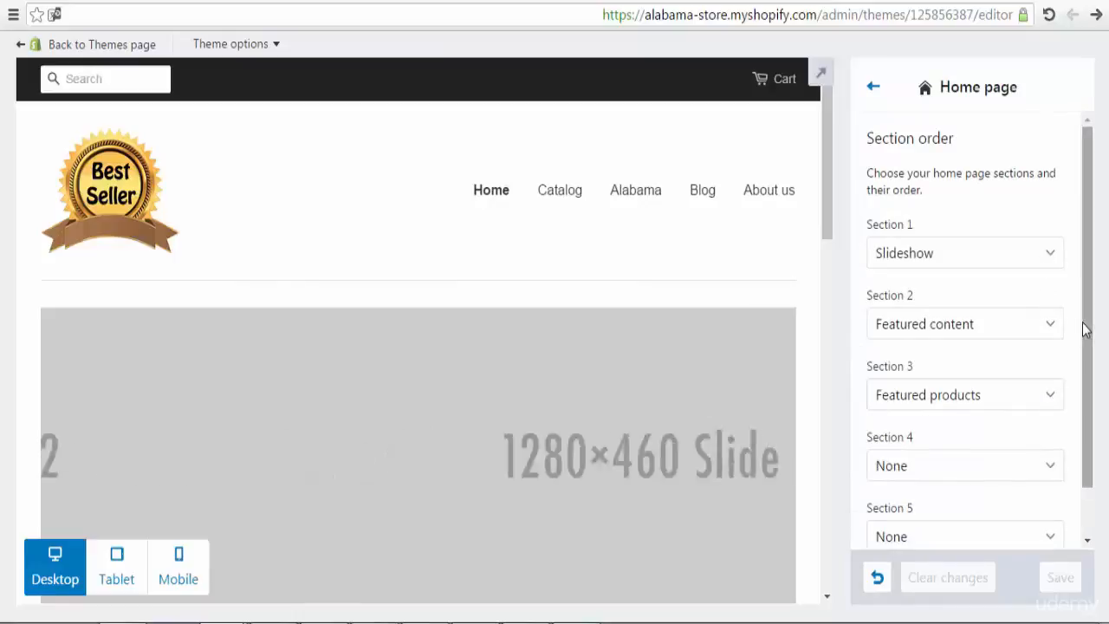
left_click_drag(1090, 333, 1090, 391)
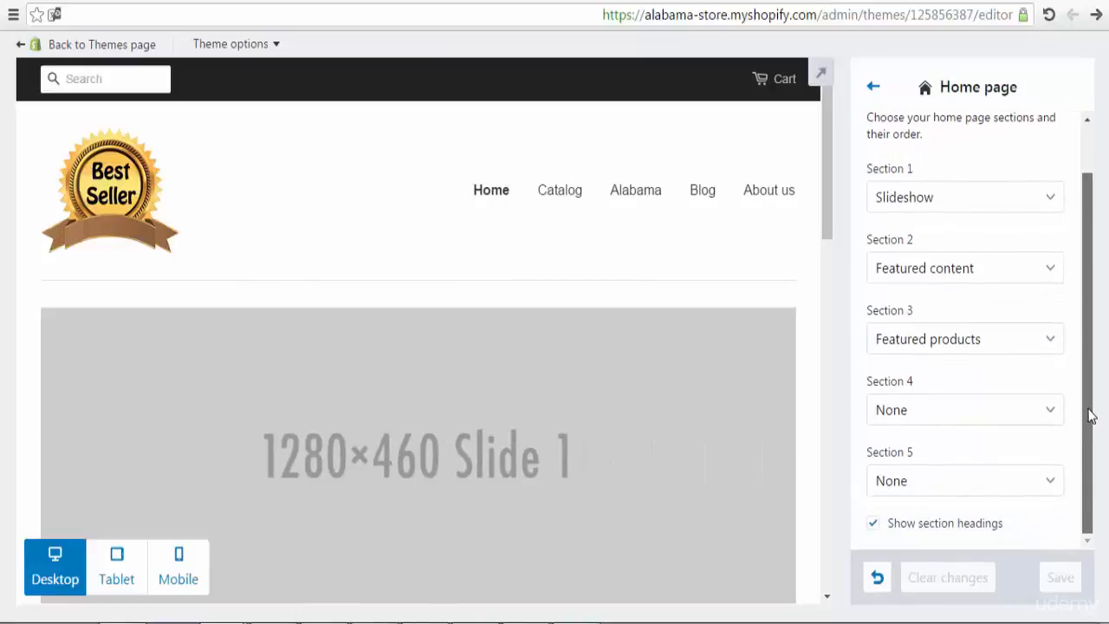
Try Featured collections as home page Section 4, then set the section back to None.
left_click(996, 416)
left_click(996, 416)
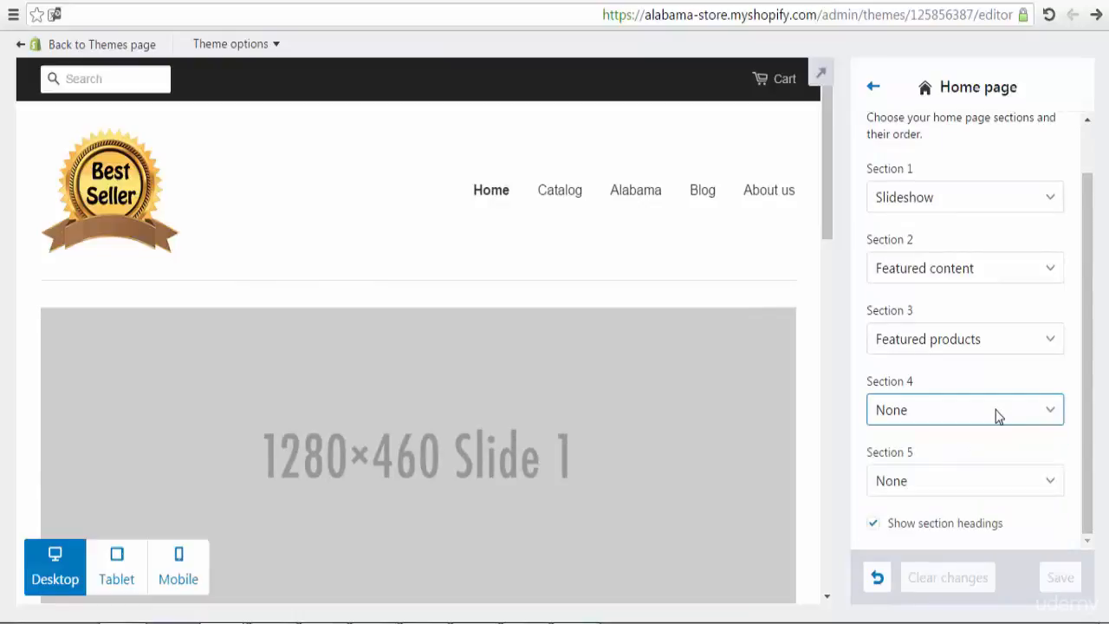
left_click(1048, 416)
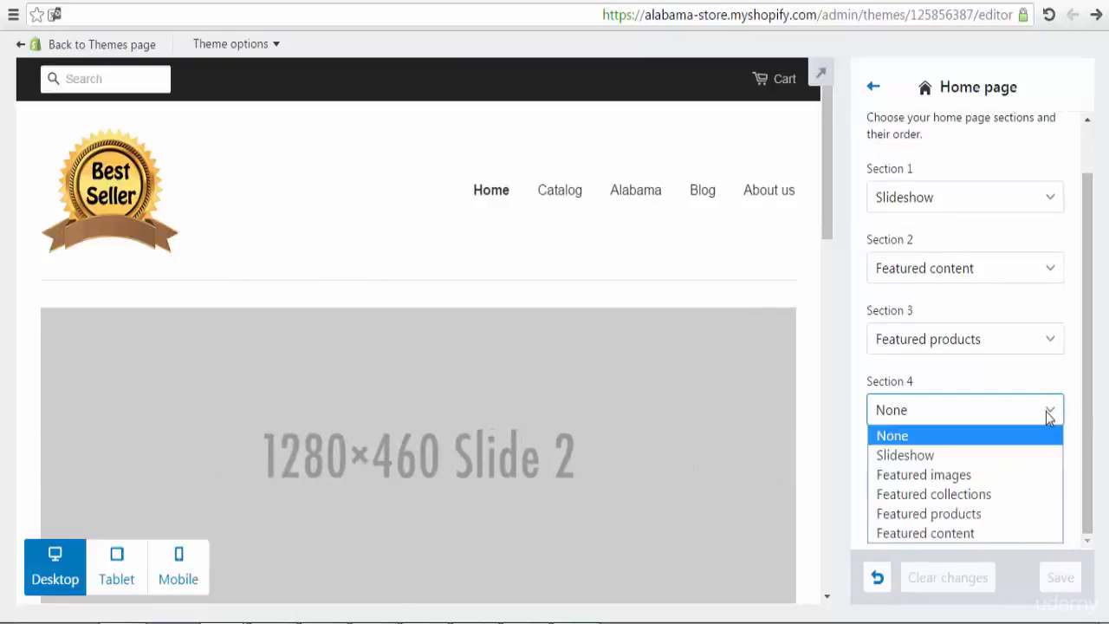
left_click(989, 494)
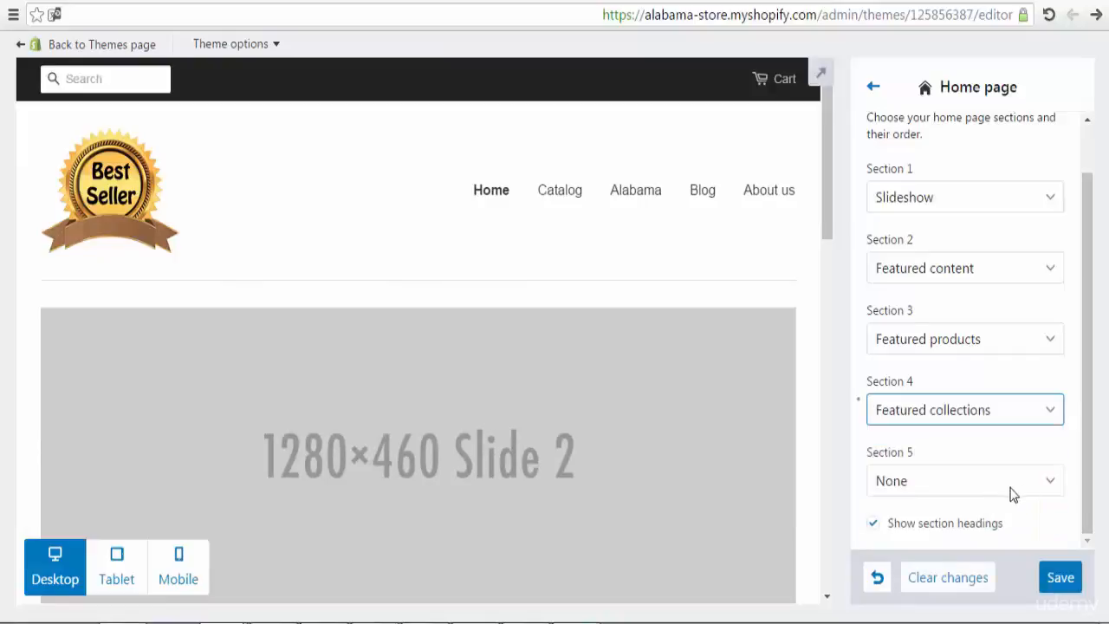
left_click(1046, 422)
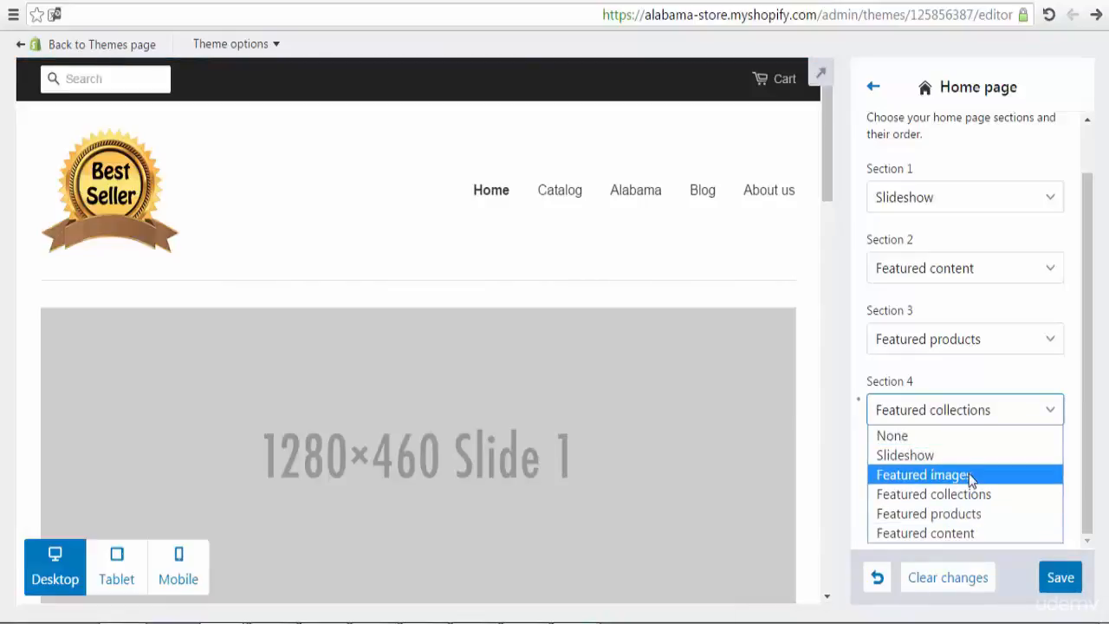
left_click(962, 435)
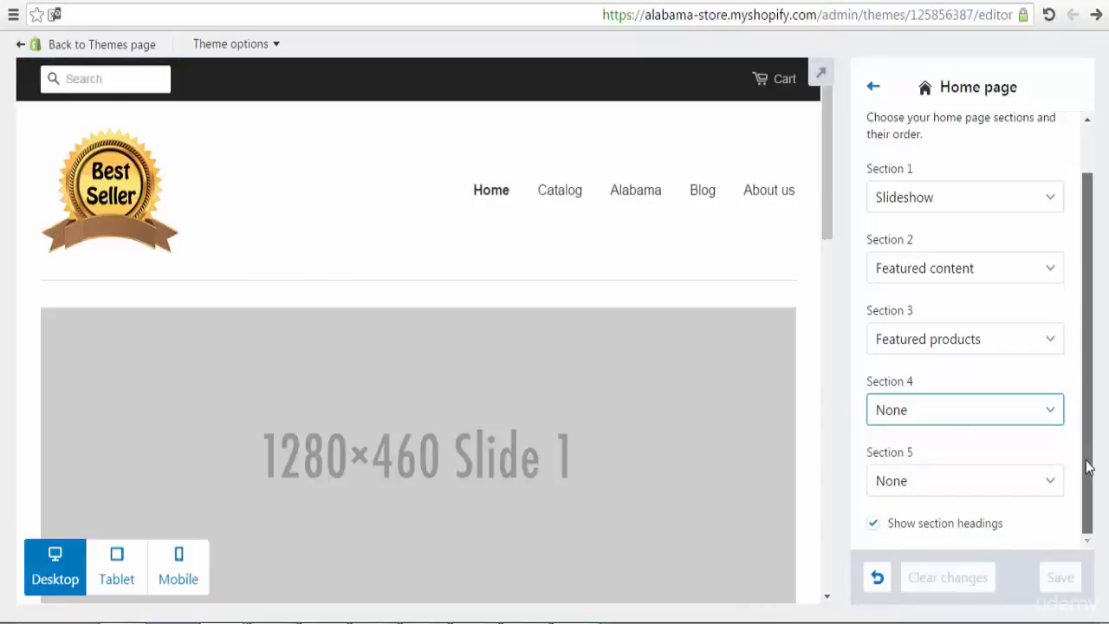
left_click_drag(1092, 347, 1092, 255)
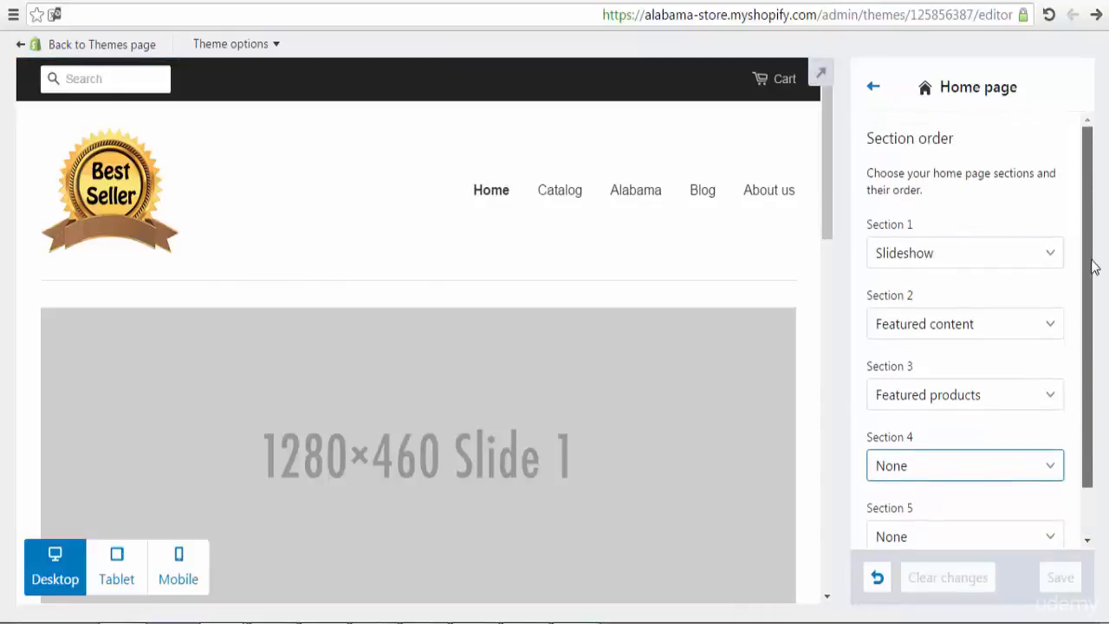
Leave the section order settings and review the home page featured images options.
left_click(872, 86)
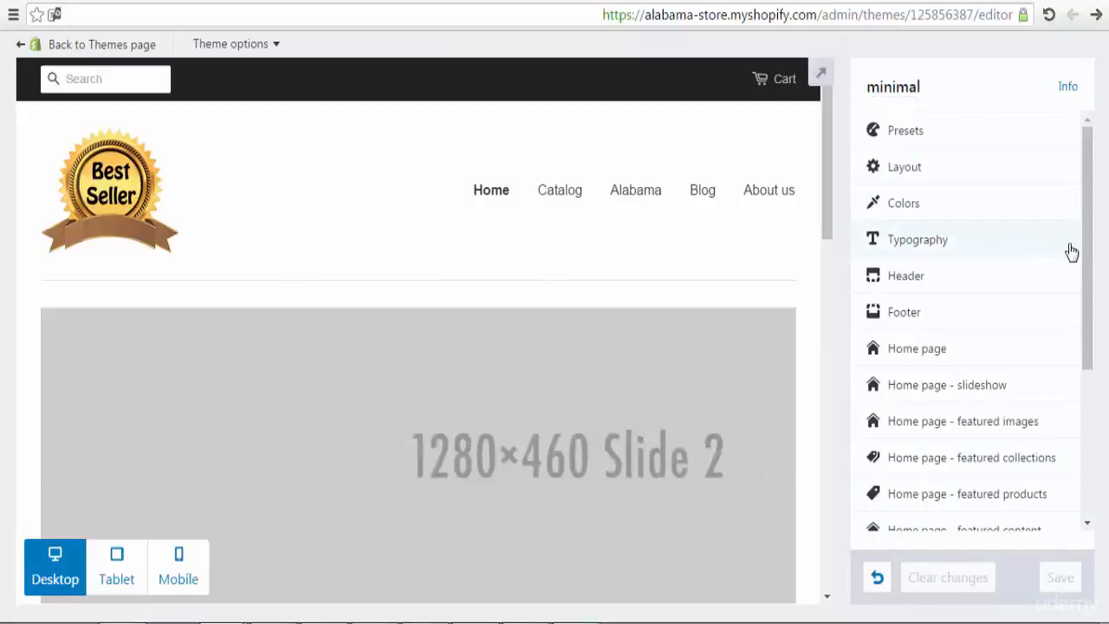
left_click_drag(1086, 247, 1085, 325)
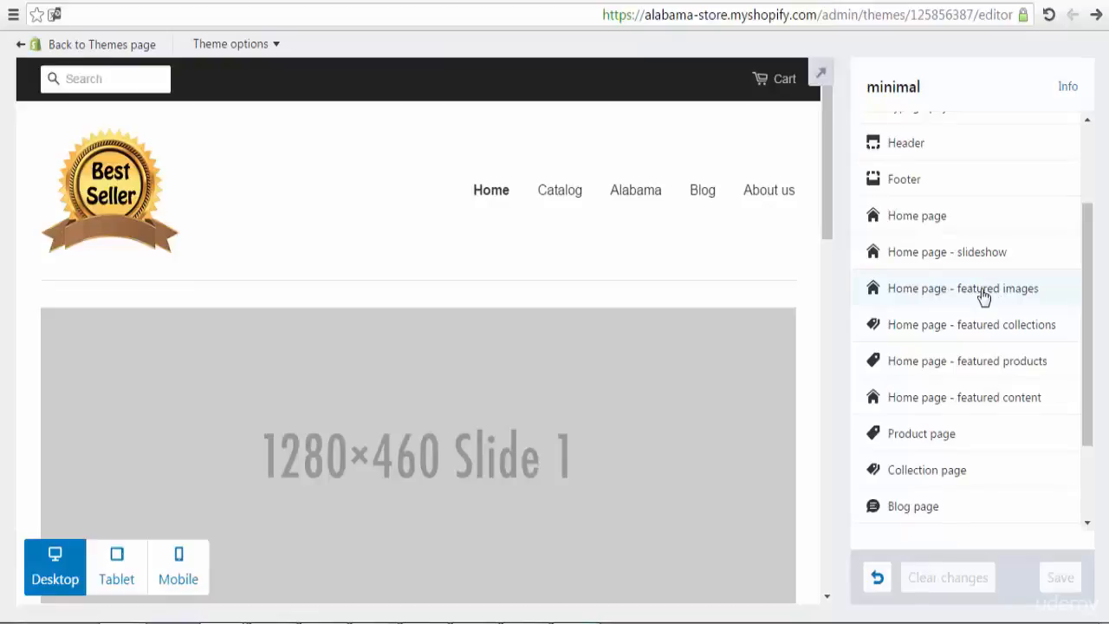
left_click(983, 297)
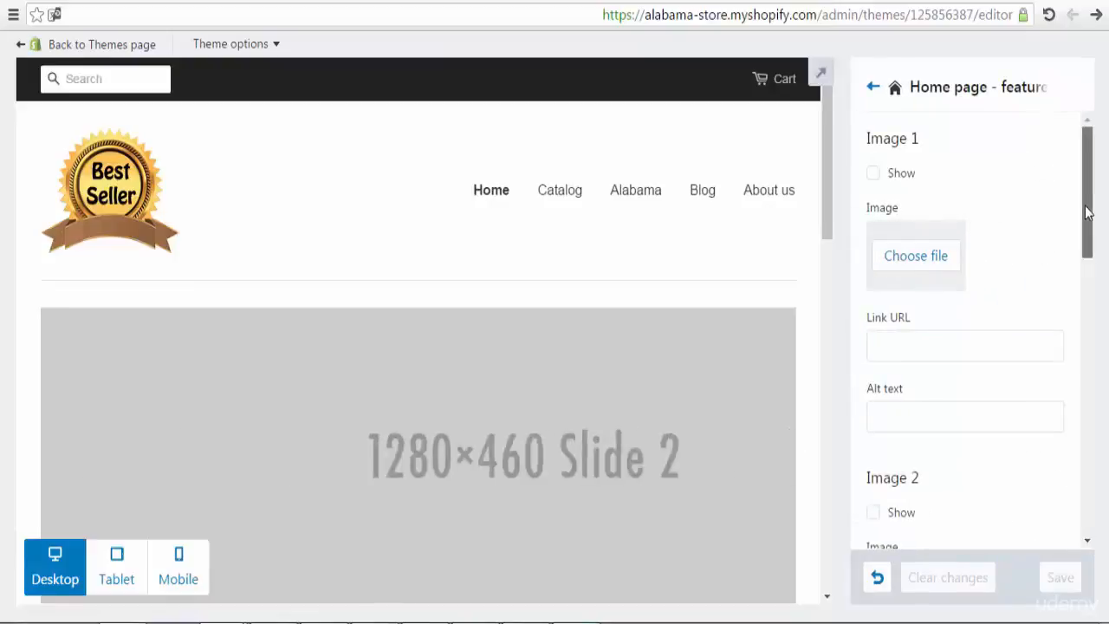
mouse_move(1084, 213)
left_mouse_down()
mouse_move(1087, 468)
mouse_move(1085, 208)
left_mouse_up()
left_click(875, 89)
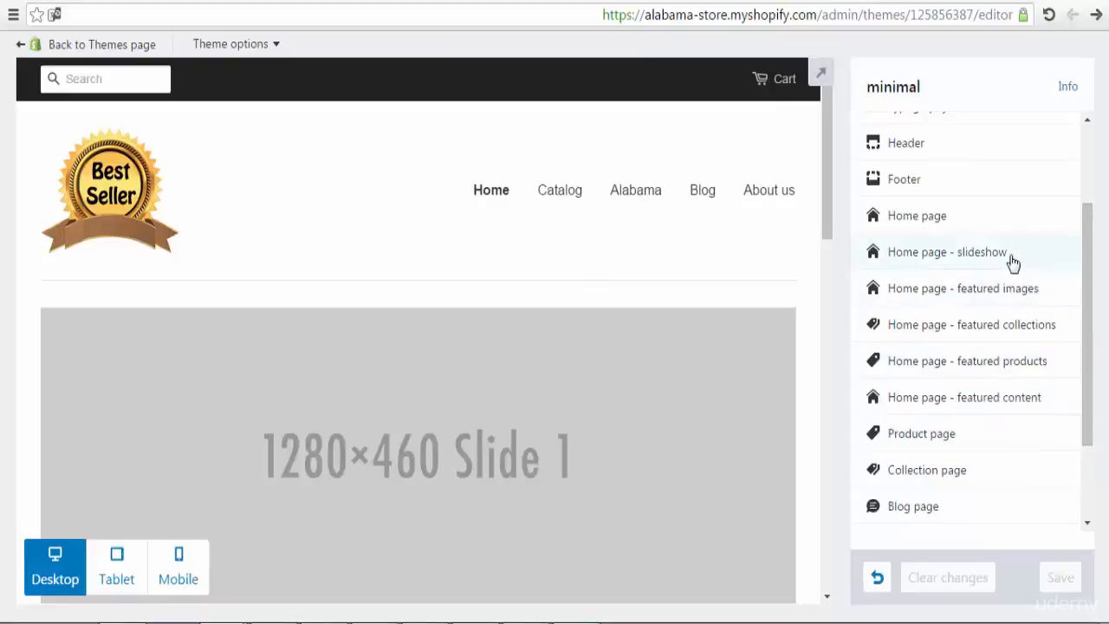
In the home page slideshow settings, replace the Slide 1 image with 3_2 from the Desktop's clothes/clothes1 folder, leaving the slide enabled.
left_click(1013, 263)
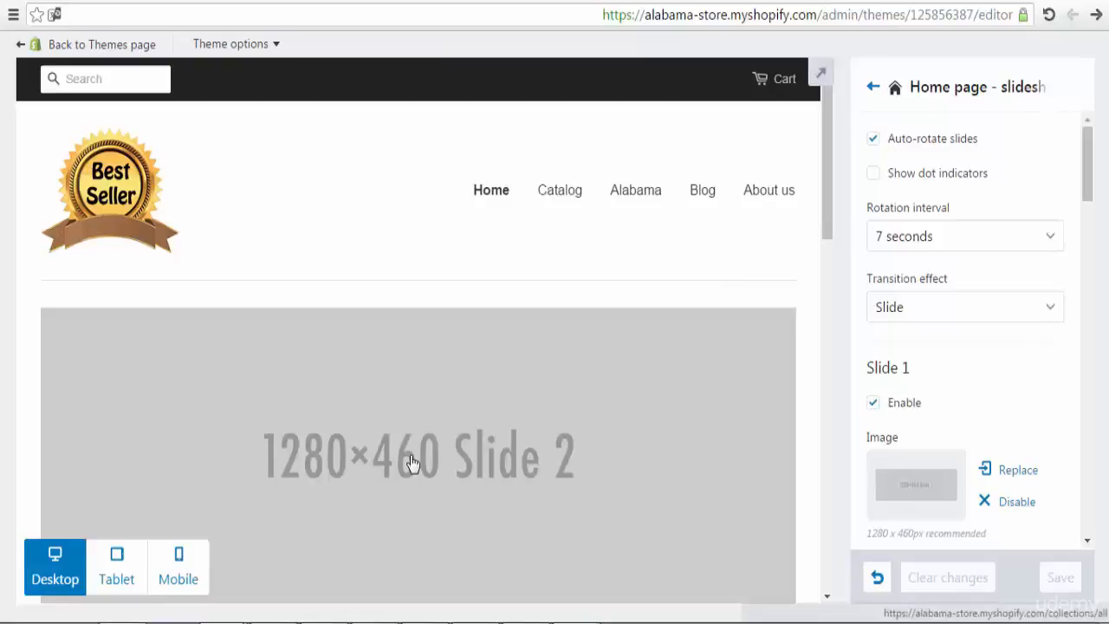
left_click_drag(831, 205, 824, 231)
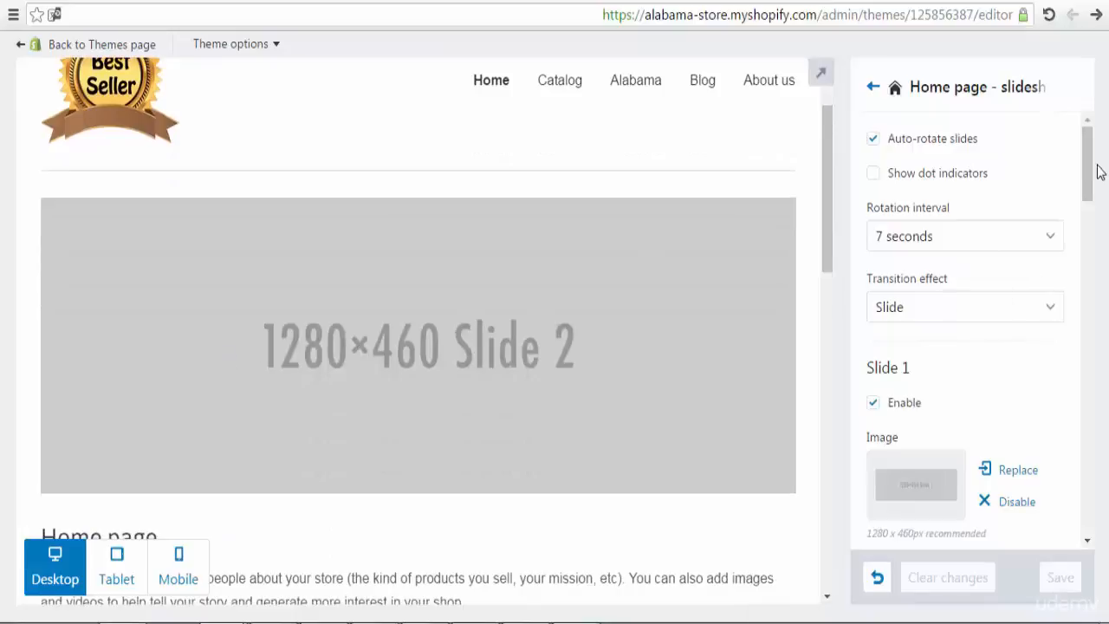
left_click_drag(1086, 171, 1086, 192)
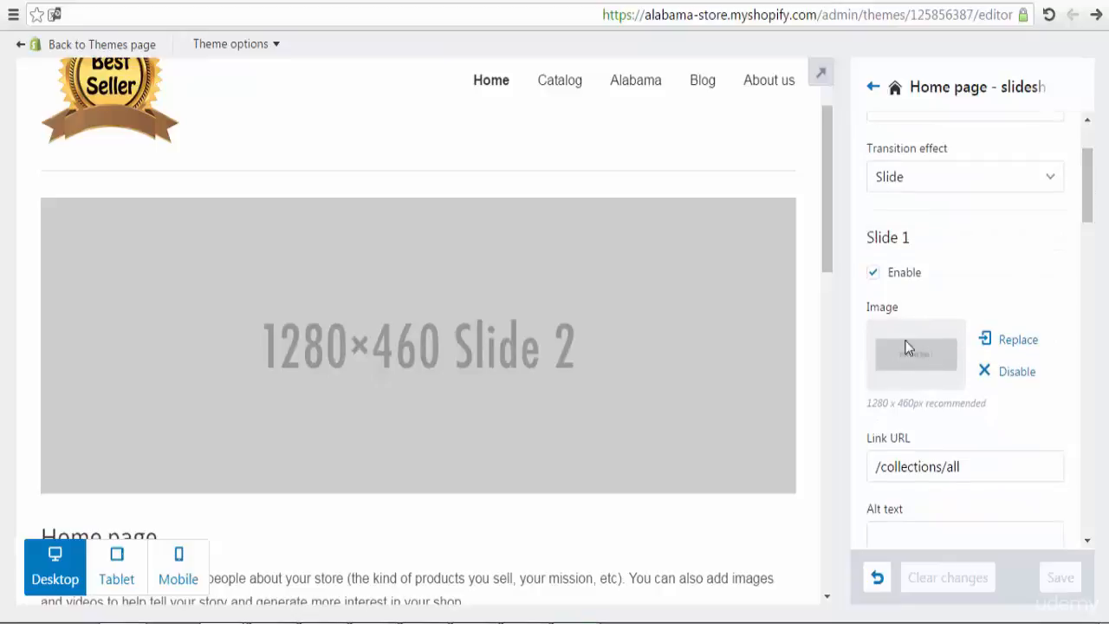
left_click(931, 359)
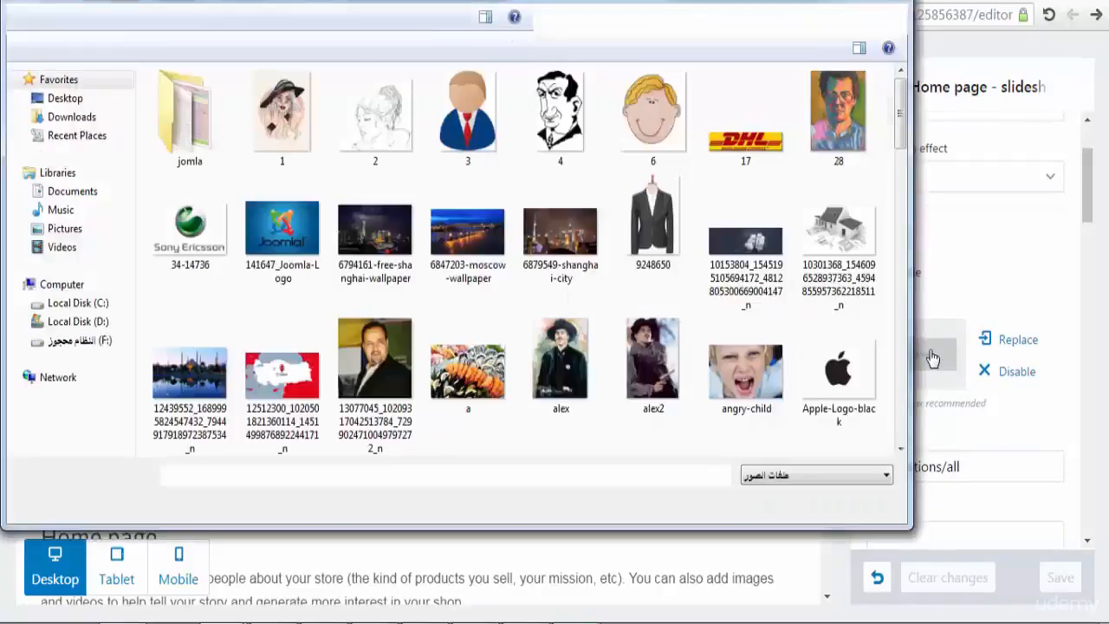
left_click(69, 100)
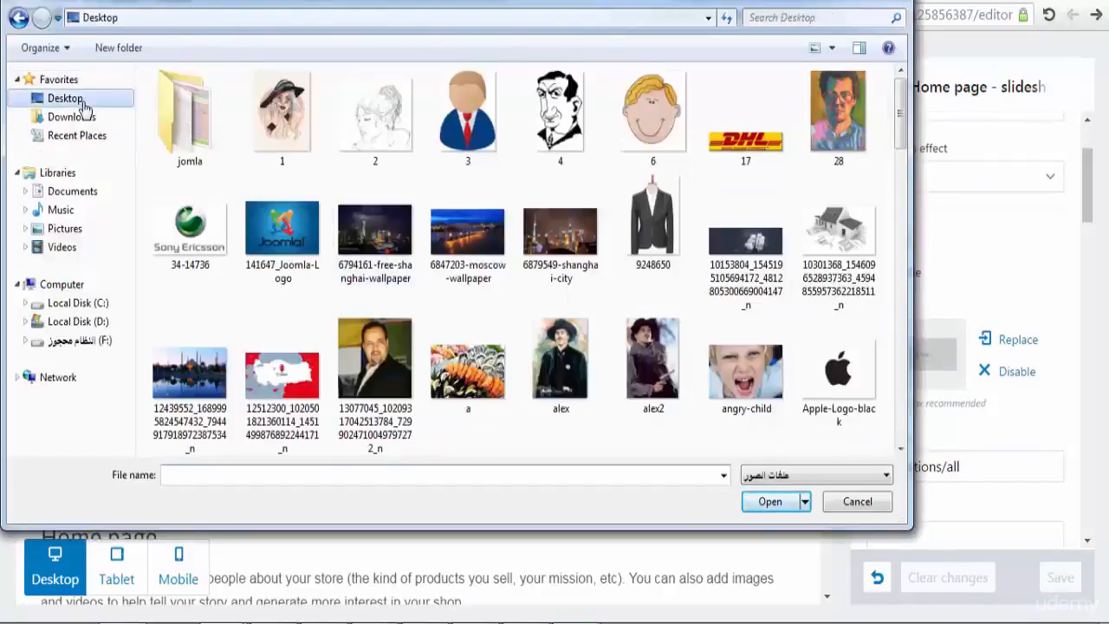
double_click(741, 152)
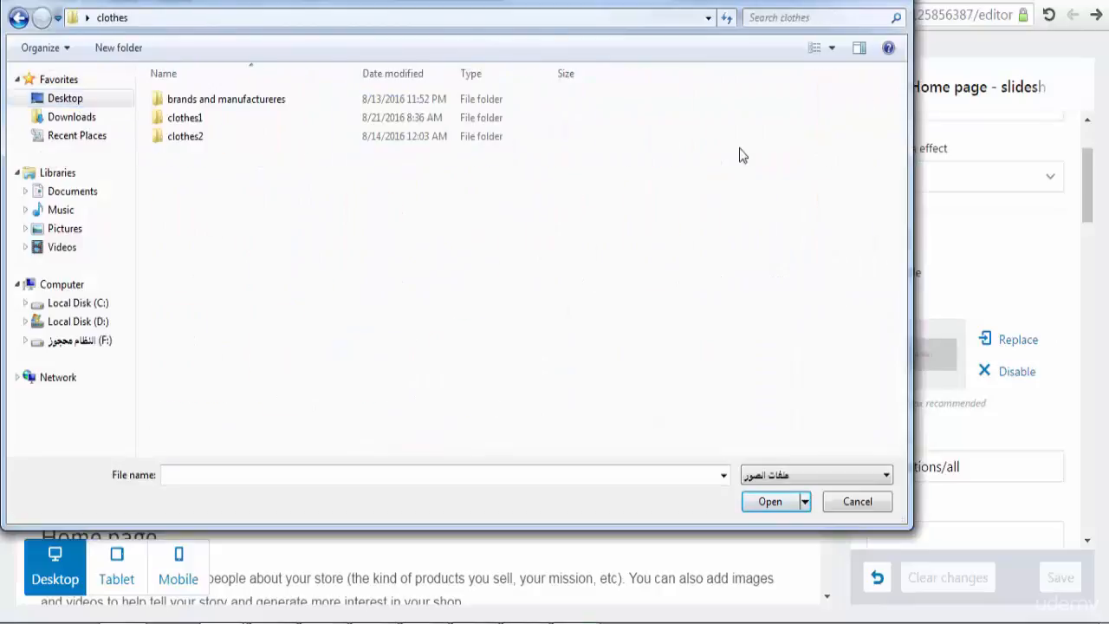
double_click(260, 121)
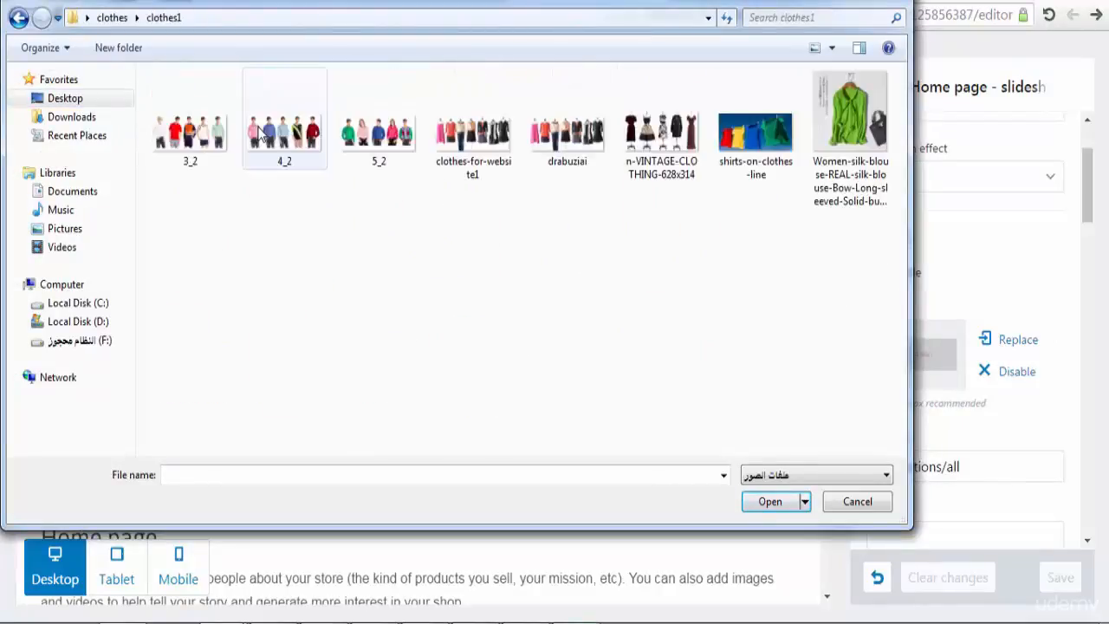
left_click(214, 154)
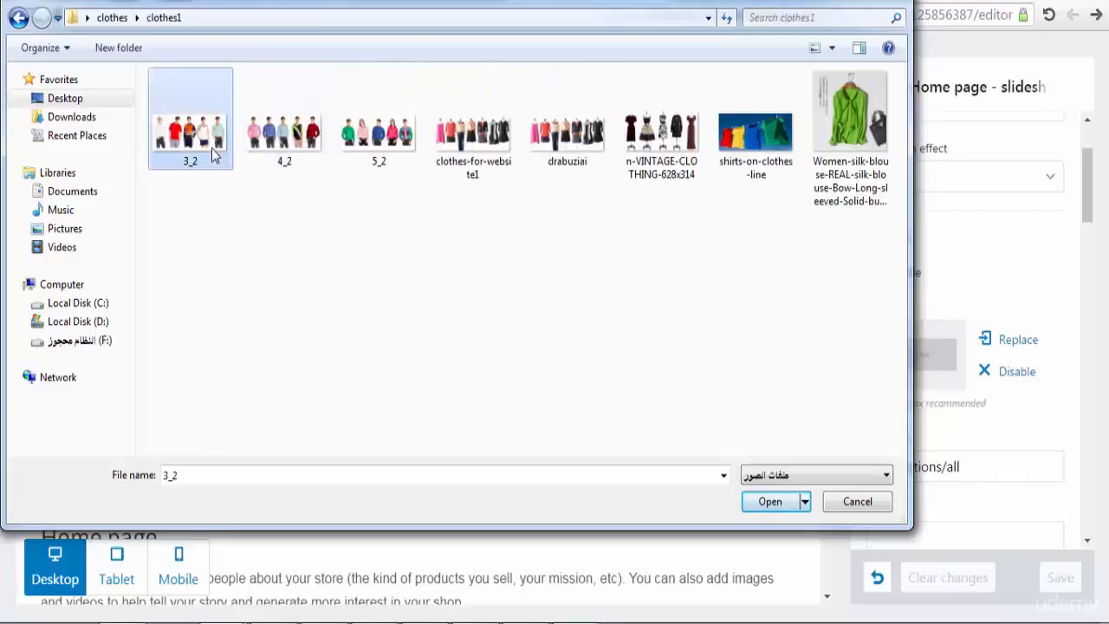
left_click(770, 502)
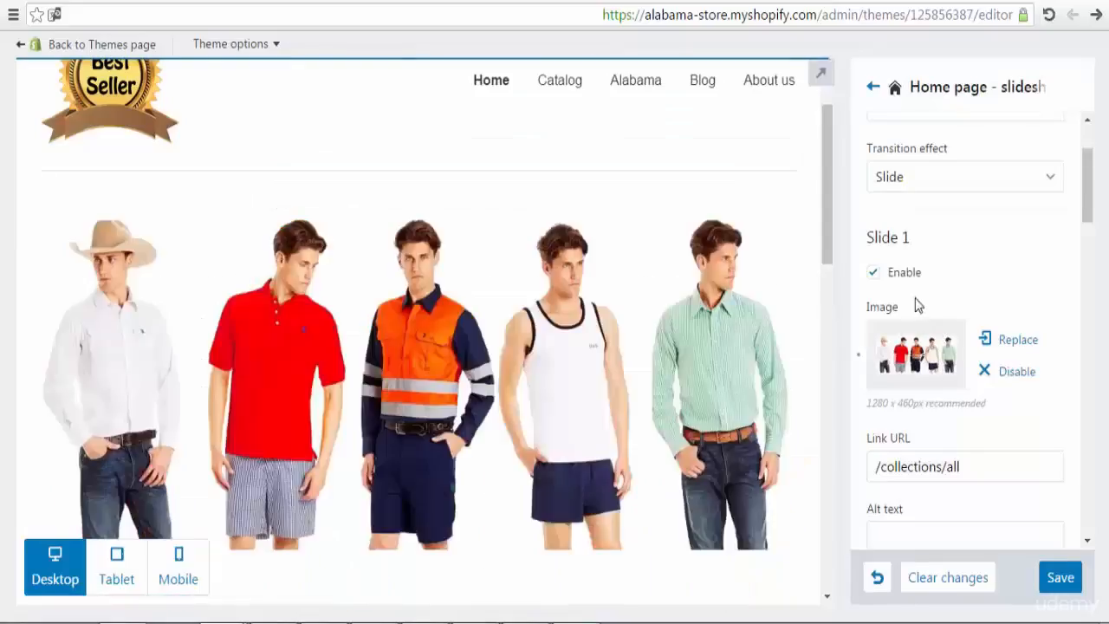
left_click(874, 273)
left_click(873, 273)
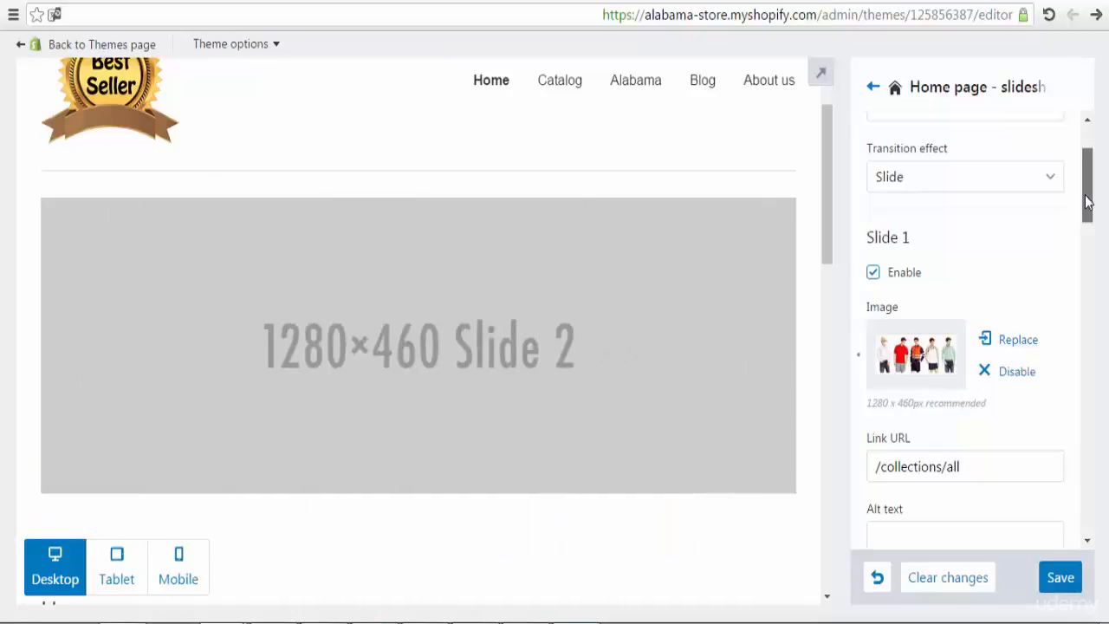
Replace the Slide 2 image with 4_2 from the clothes1 folder.
left_click_drag(1085, 201, 1088, 239)
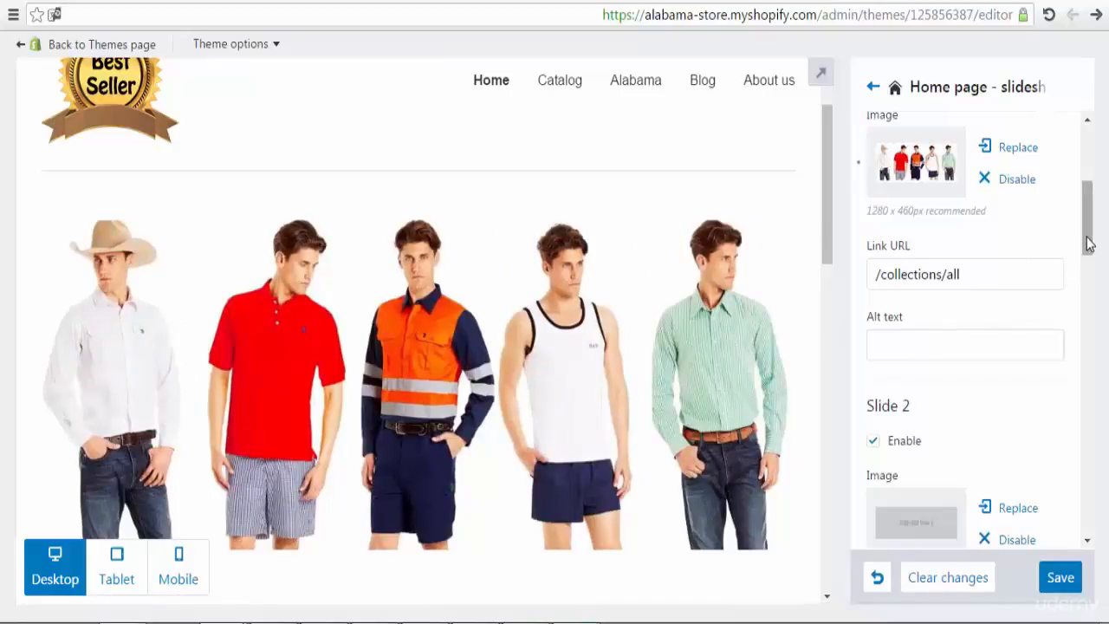
scroll(1090, 242, "down", 3)
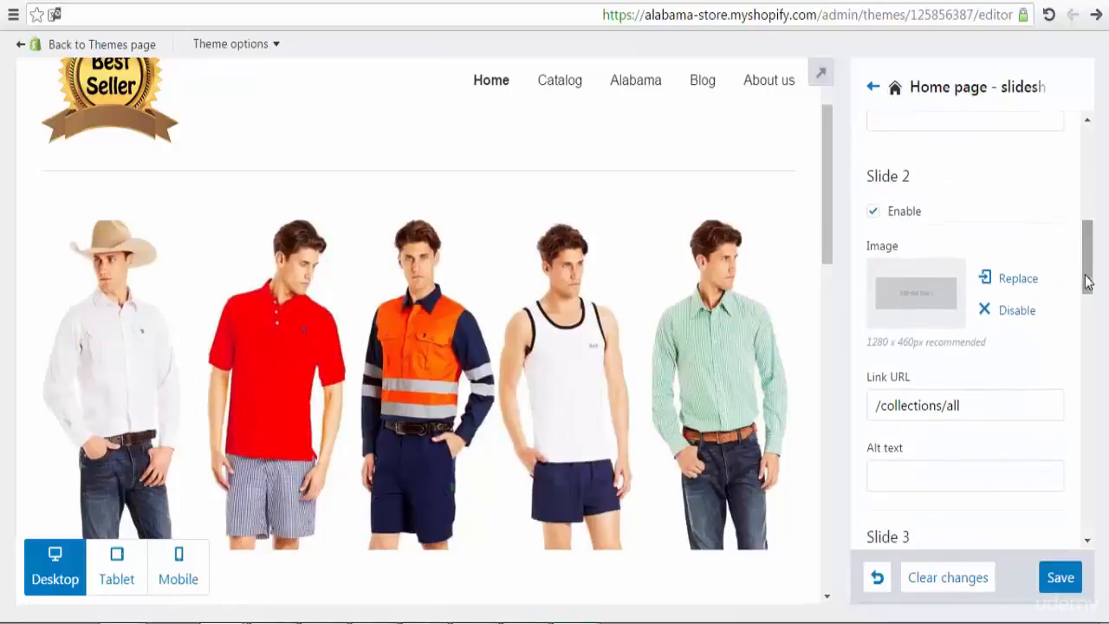
left_click(916, 295)
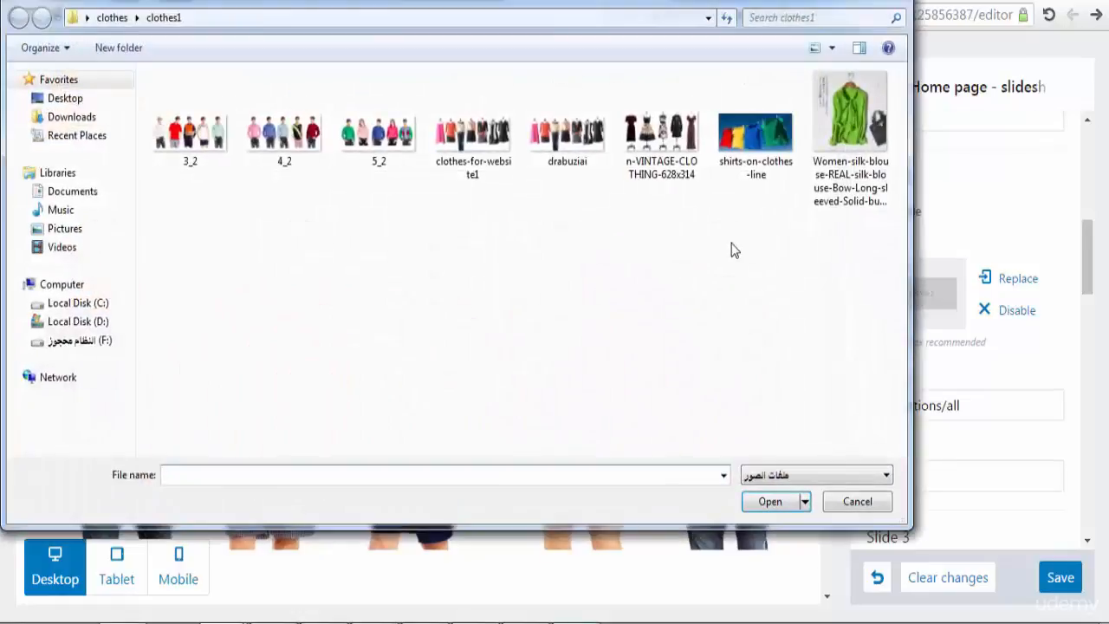
left_click(285, 130)
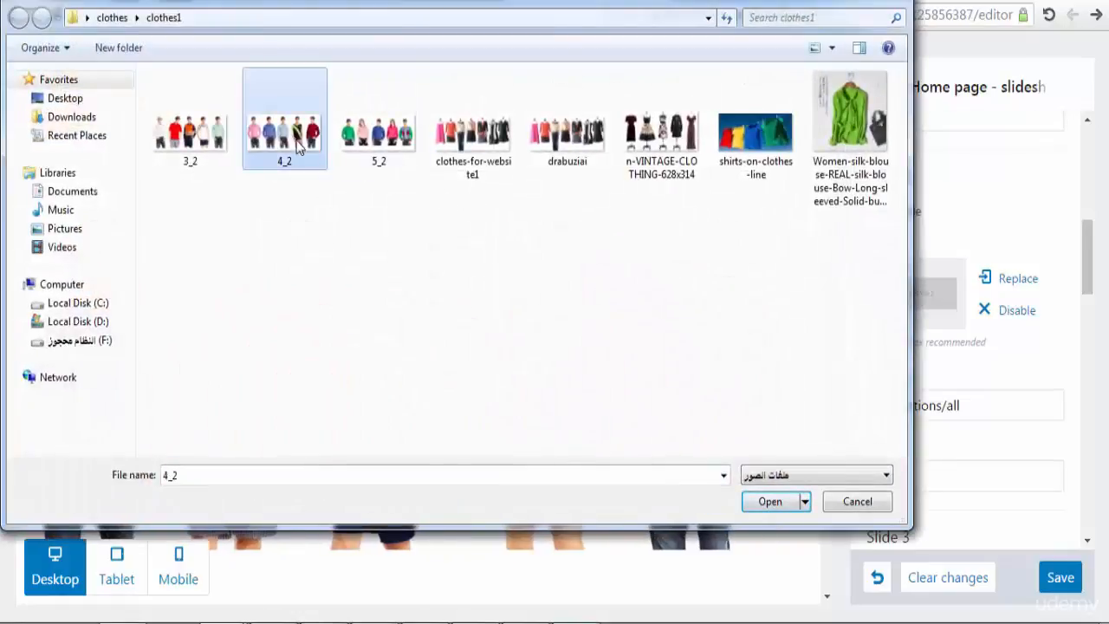
left_click(770, 501)
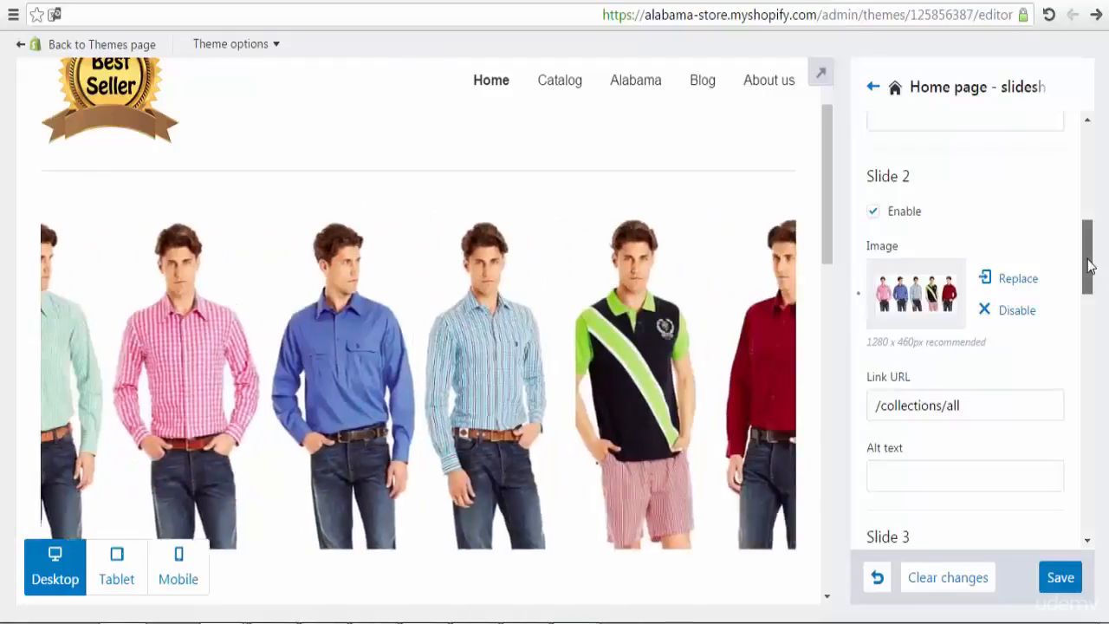
Enable Slide 3 and upload 5_2 from the clothes1 folder as its image.
left_click_drag(1089, 267, 1089, 331)
left_click(874, 241)
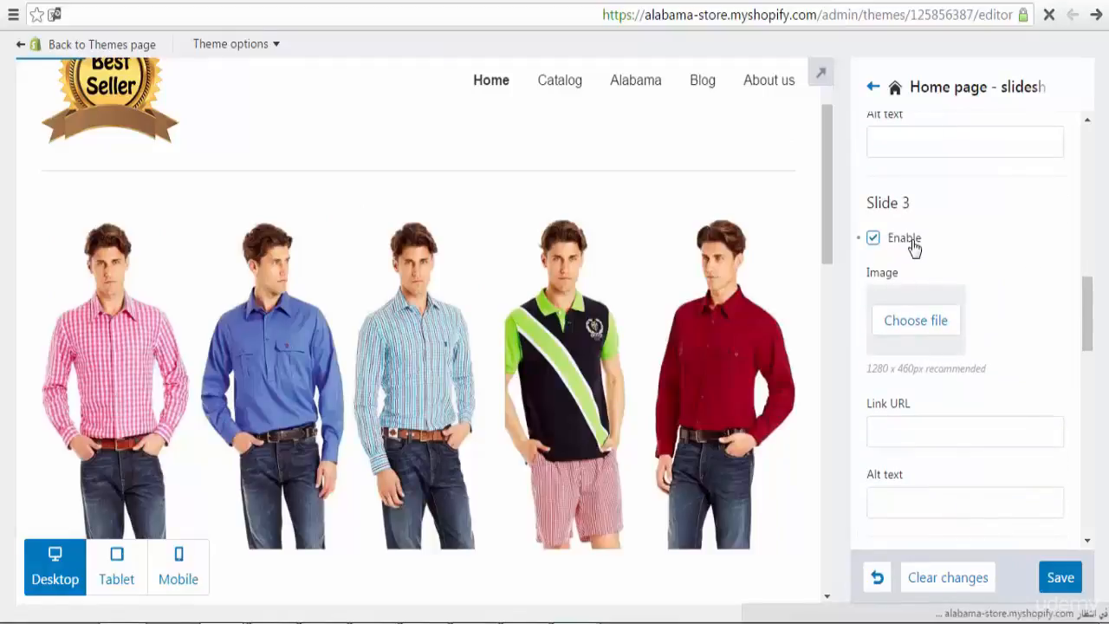
left_click(938, 322)
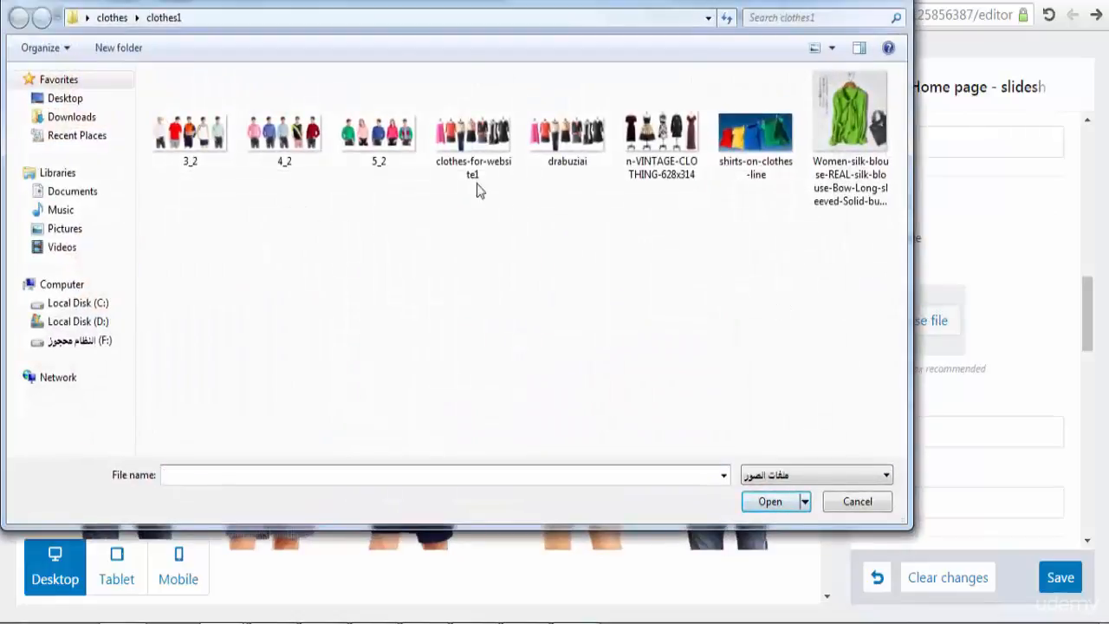
left_click(378, 135)
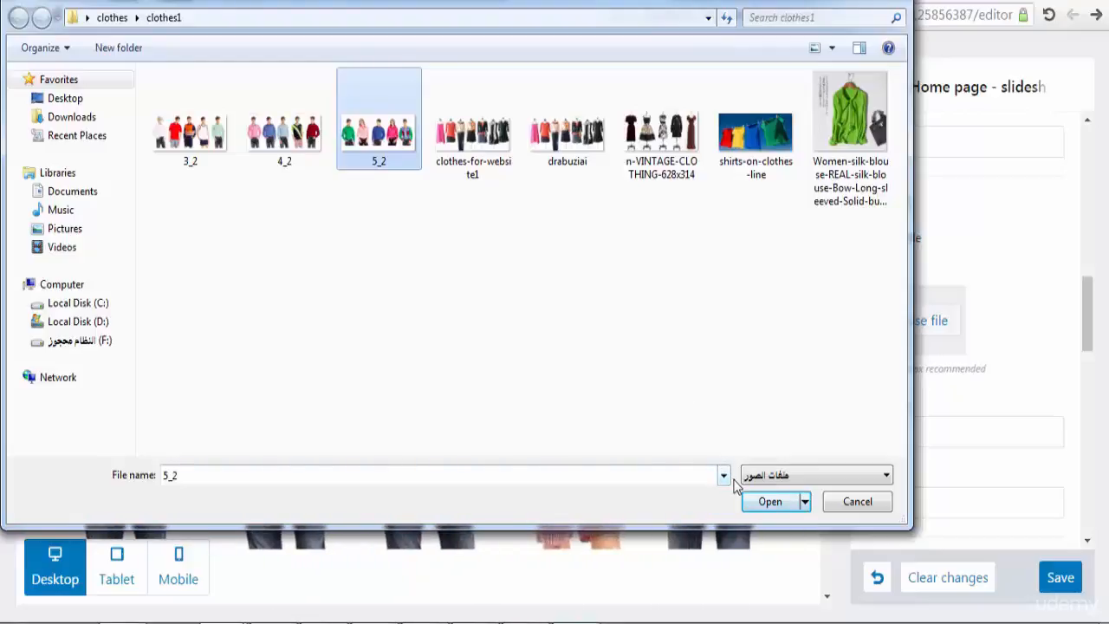
left_click(770, 503)
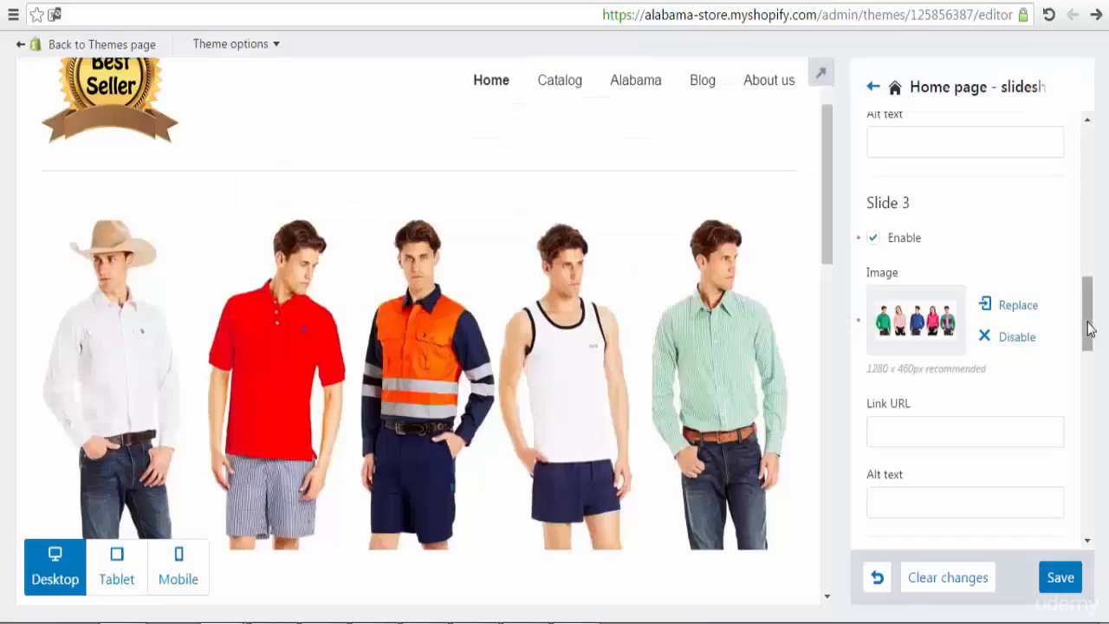
Enable Slide 4 with the drabuziai image from the clothes1 folder and save the theme changes.
left_click_drag(1090, 329, 1090, 388)
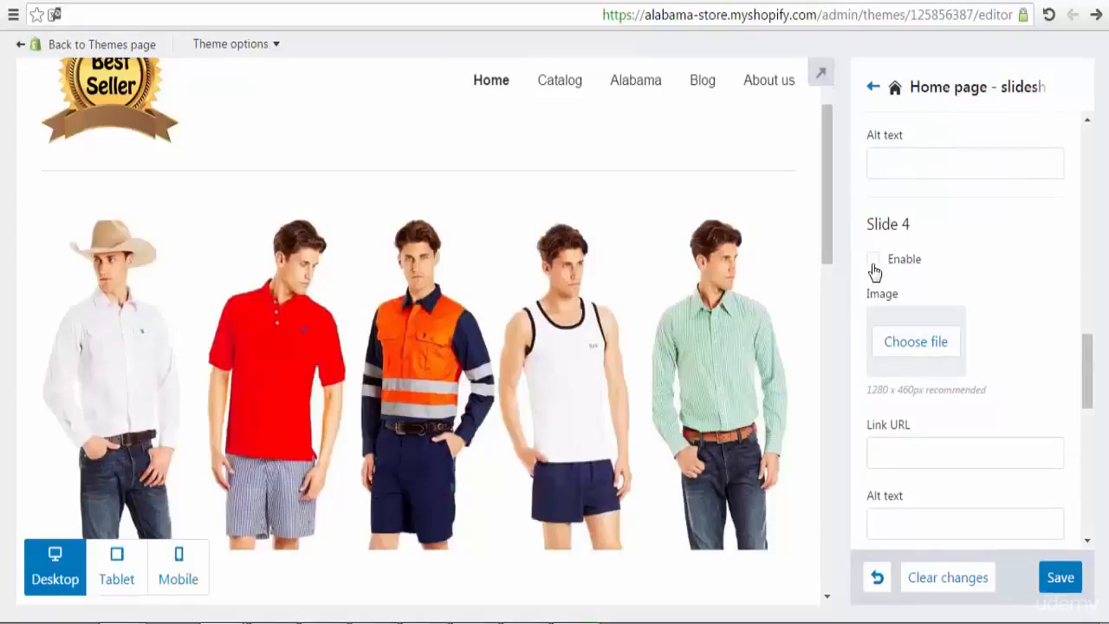
left_click(915, 354)
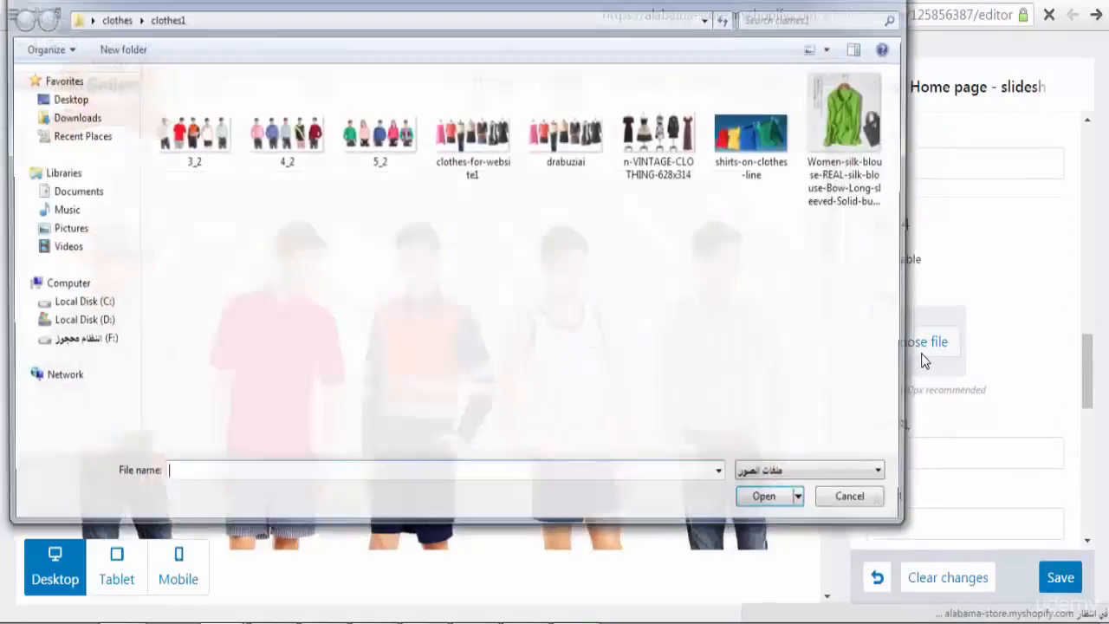
left_click(582, 161)
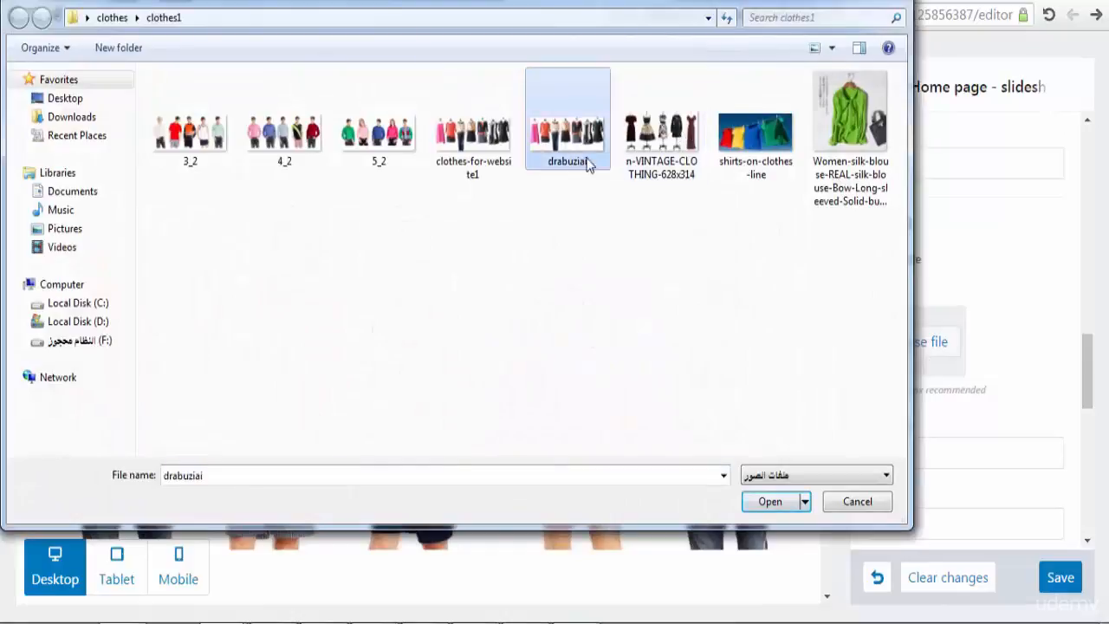
left_click(770, 501)
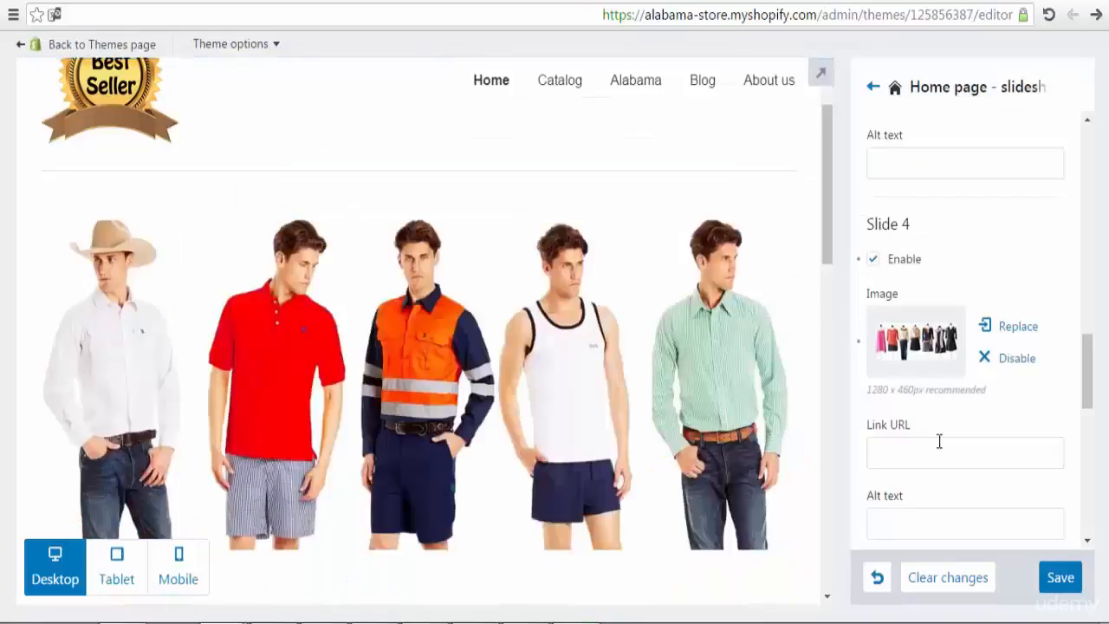
left_click(1069, 580)
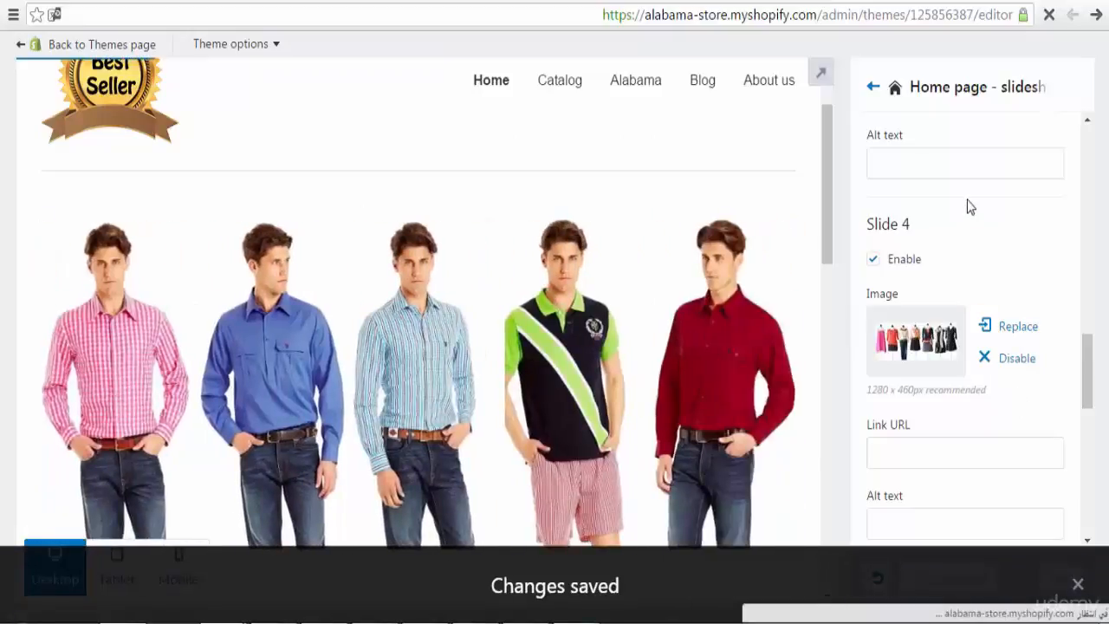
Review the home page featured collections settings and the Collection page settings, leaving both as they are.
left_click(872, 90)
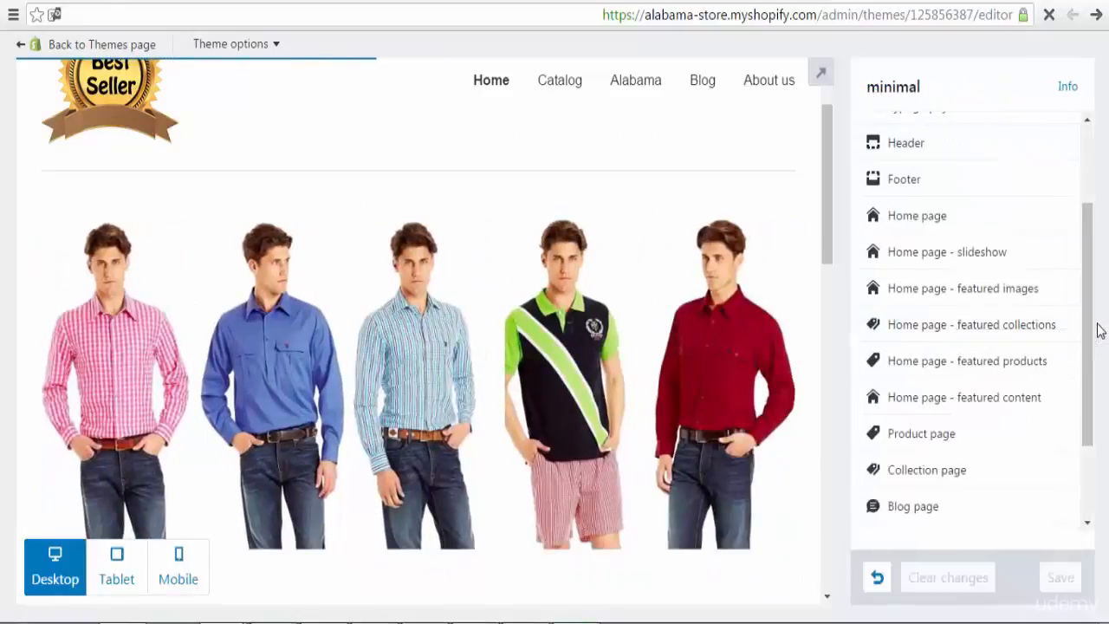
scroll(1093, 321, "down", 1)
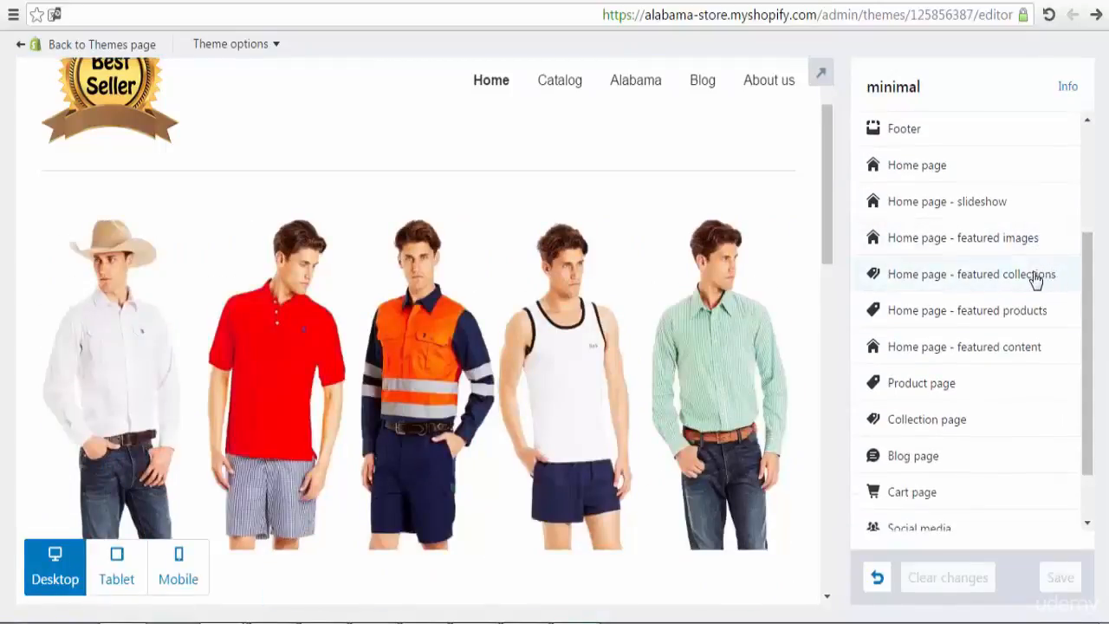
left_click(1037, 276)
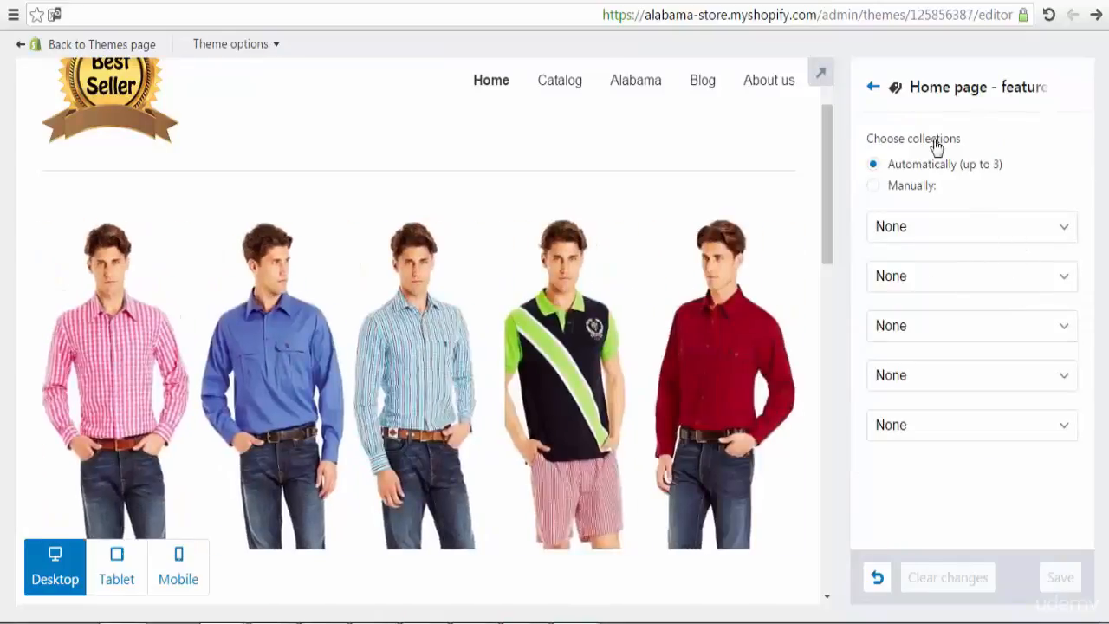
left_click(874, 88)
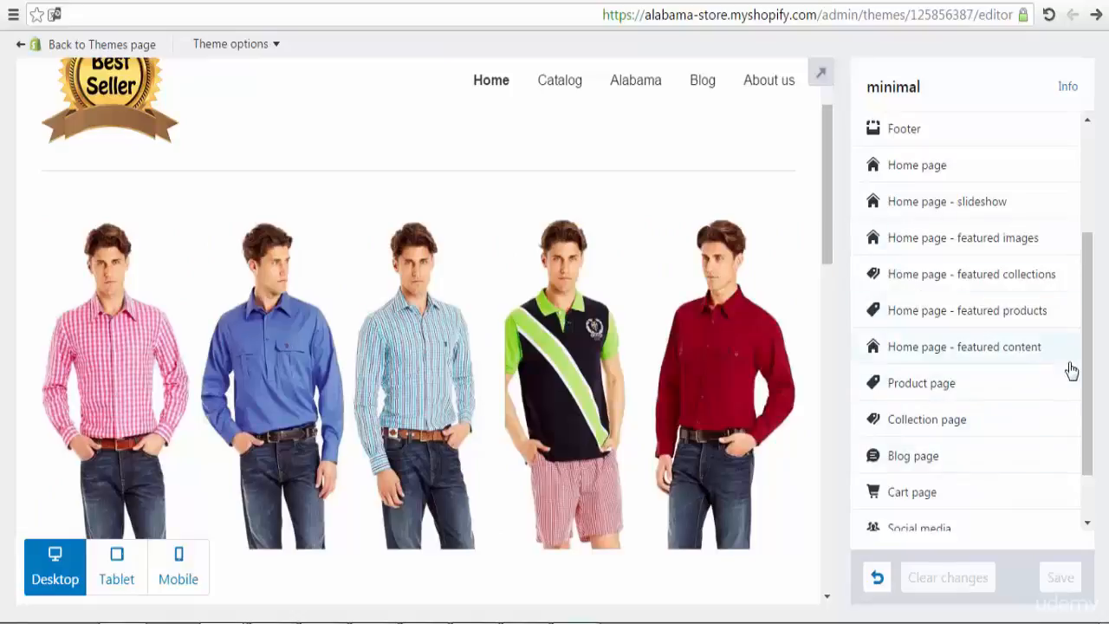
left_click(996, 435)
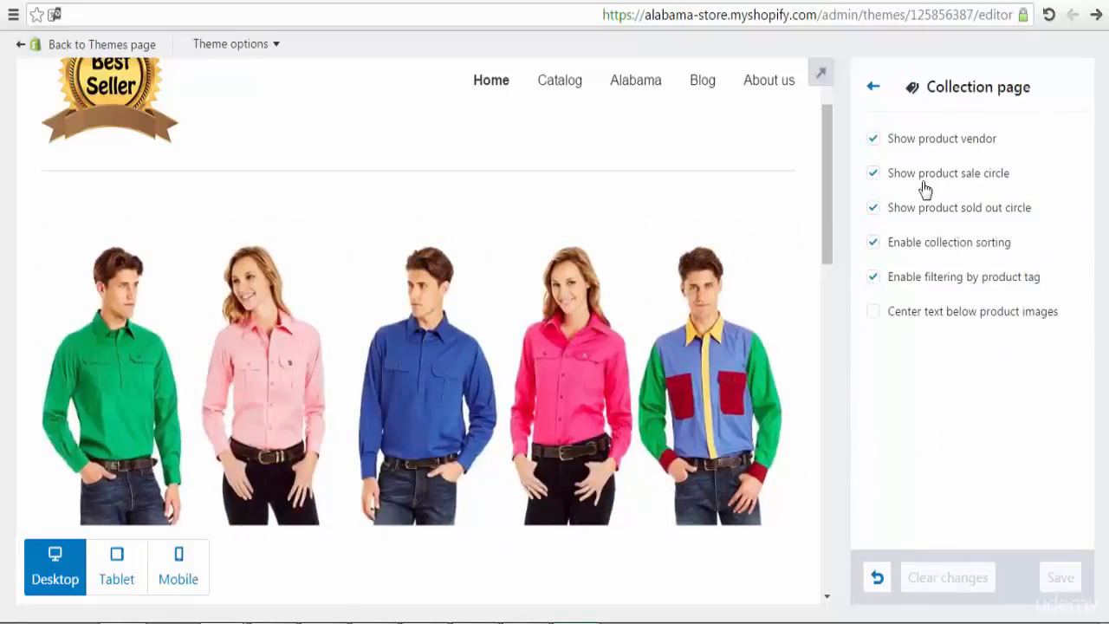
left_click(874, 87)
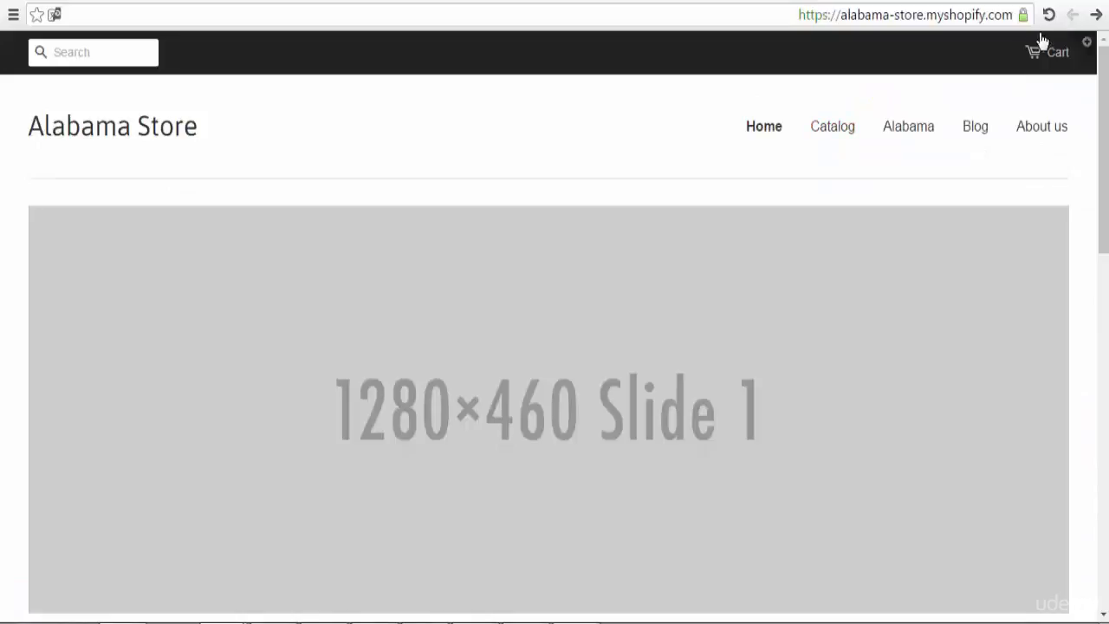
Reload the live storefront and examine the home page's header logo, slideshow images and the sections beneath them.
left_click(1049, 15)
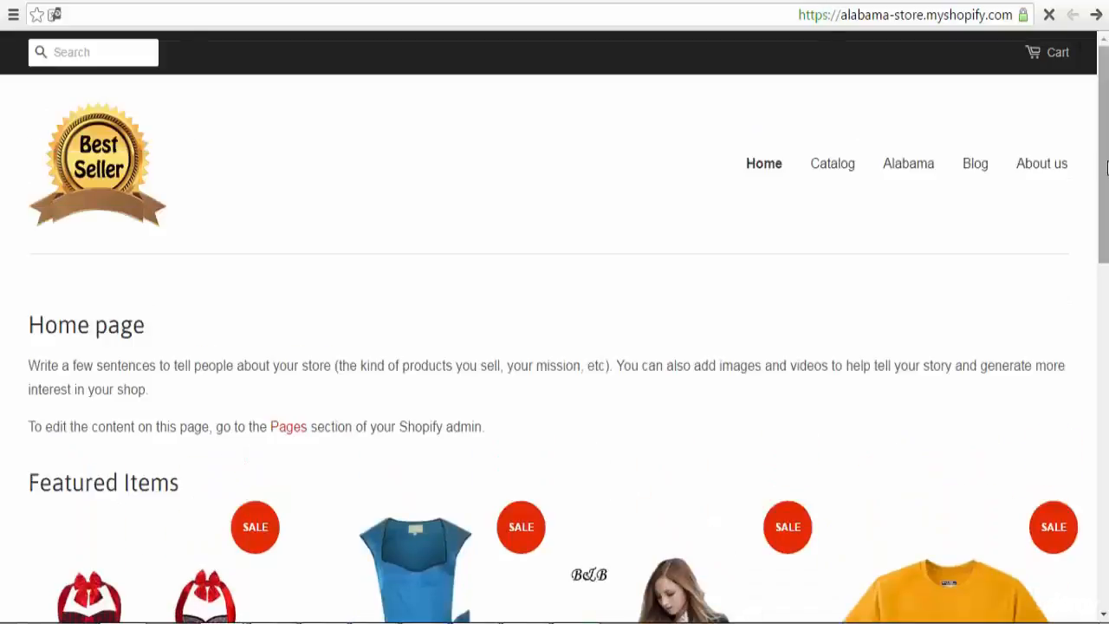
mouse_move(1106, 151)
left_mouse_down()
mouse_move(1106, 200)
mouse_move(1106, 149)
left_mouse_up()
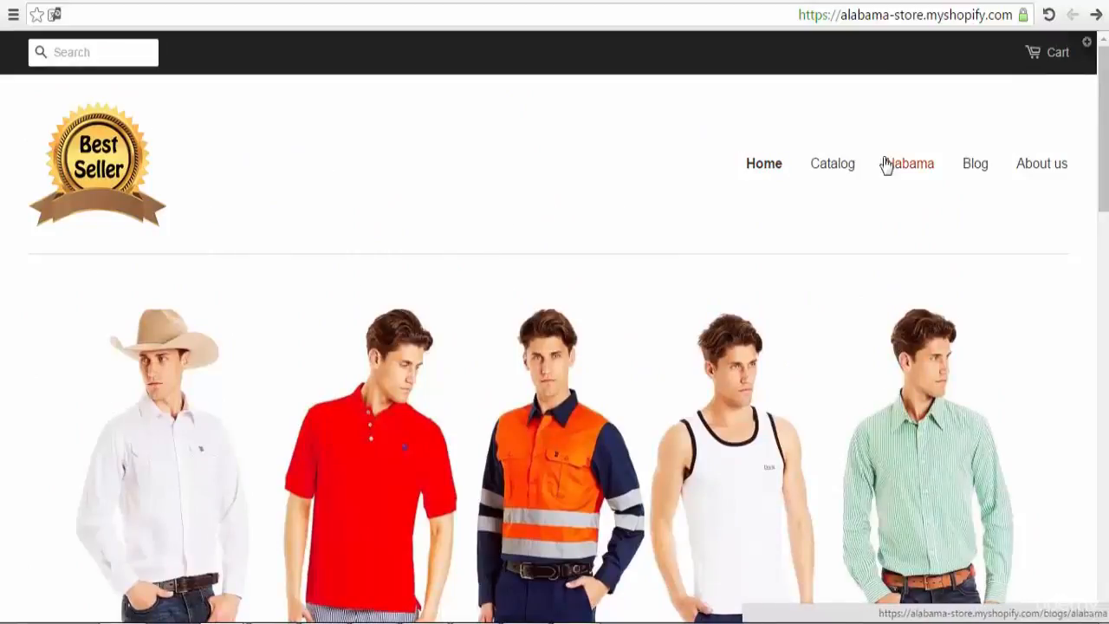
left_click_drag(1106, 154, 1104, 189)
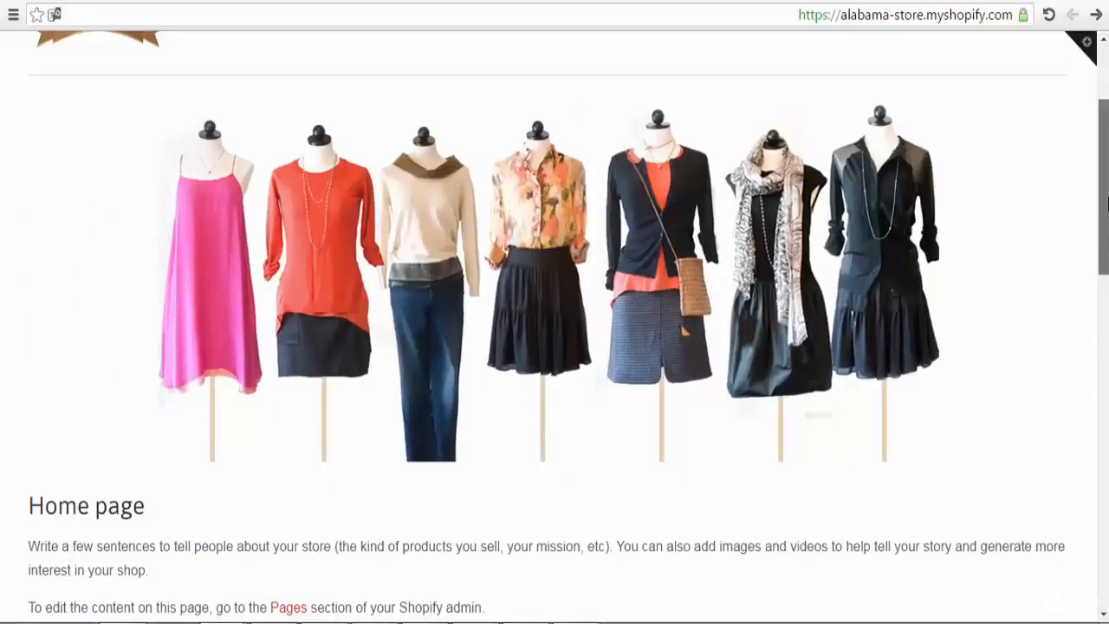
mouse_move(1108, 203)
left_mouse_down()
mouse_move(1107, 234)
mouse_move(1106, 212)
left_mouse_up()
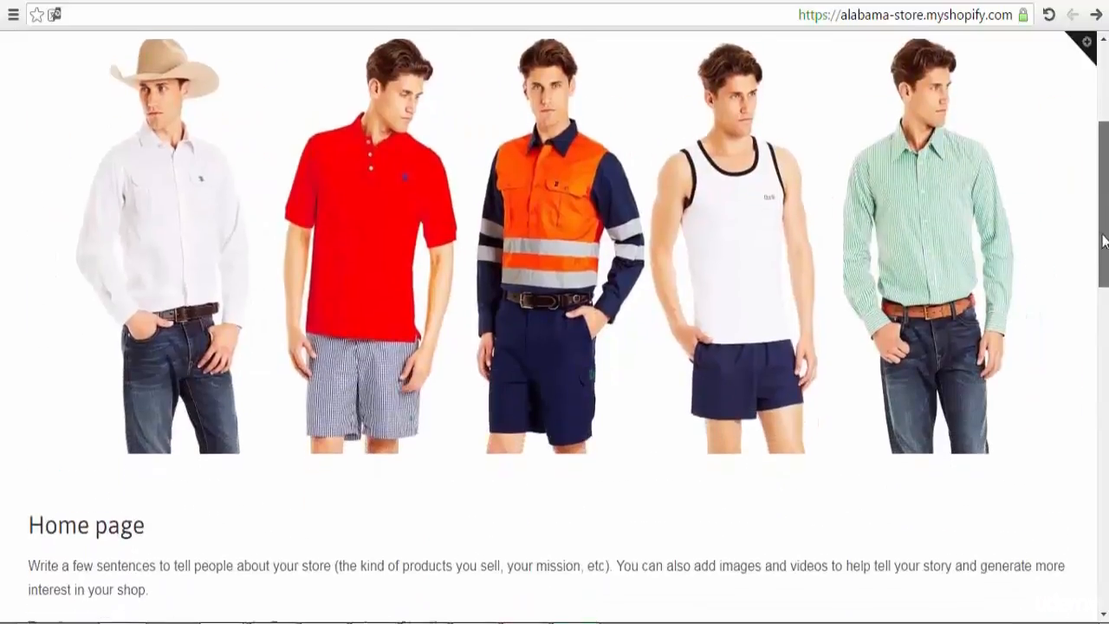
left_click_drag(1105, 241, 1105, 176)
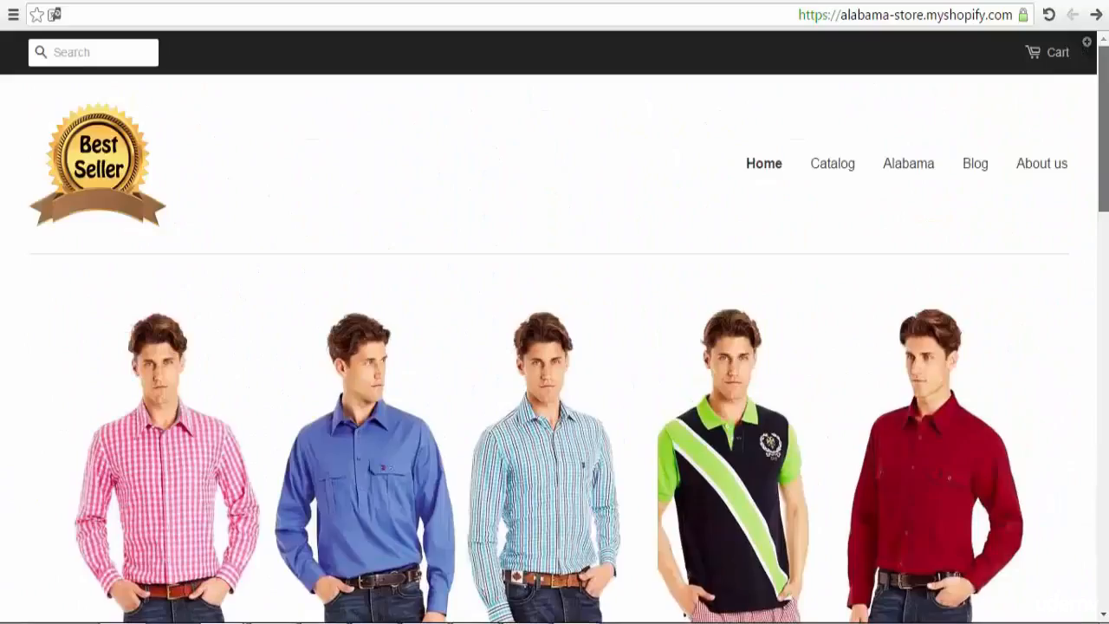
left_click_drag(1106, 98, 1106, 295)
left_click_drag(1105, 359, 1107, 106)
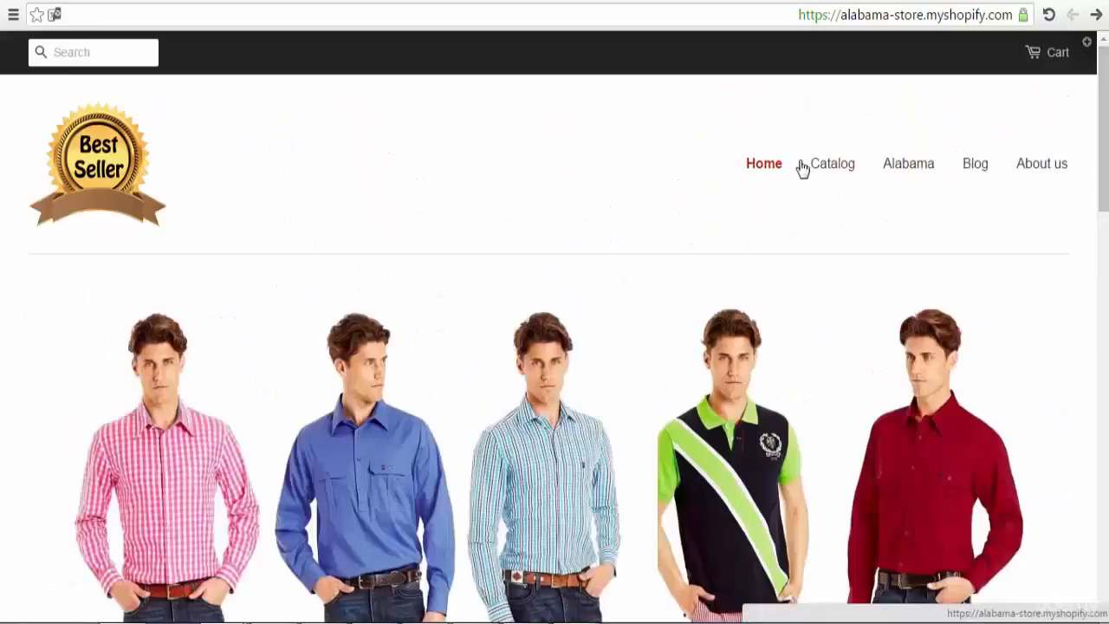
Visit the storefront's Catalog, Alabama, Blog and About us pages, and return to the Home page.
left_click(830, 169)
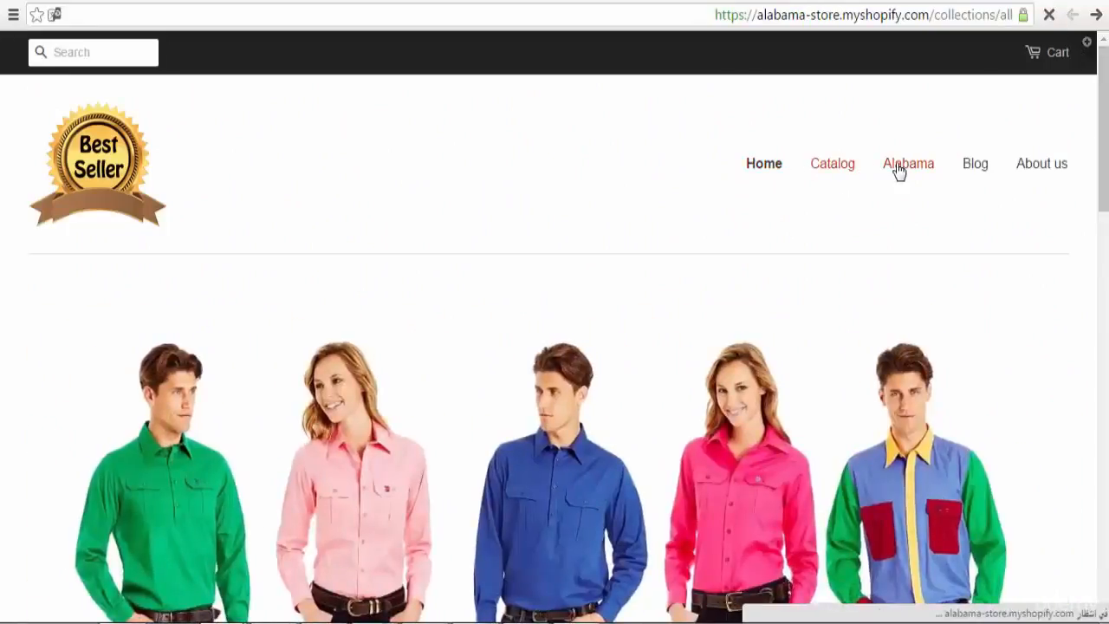
left_click(899, 171)
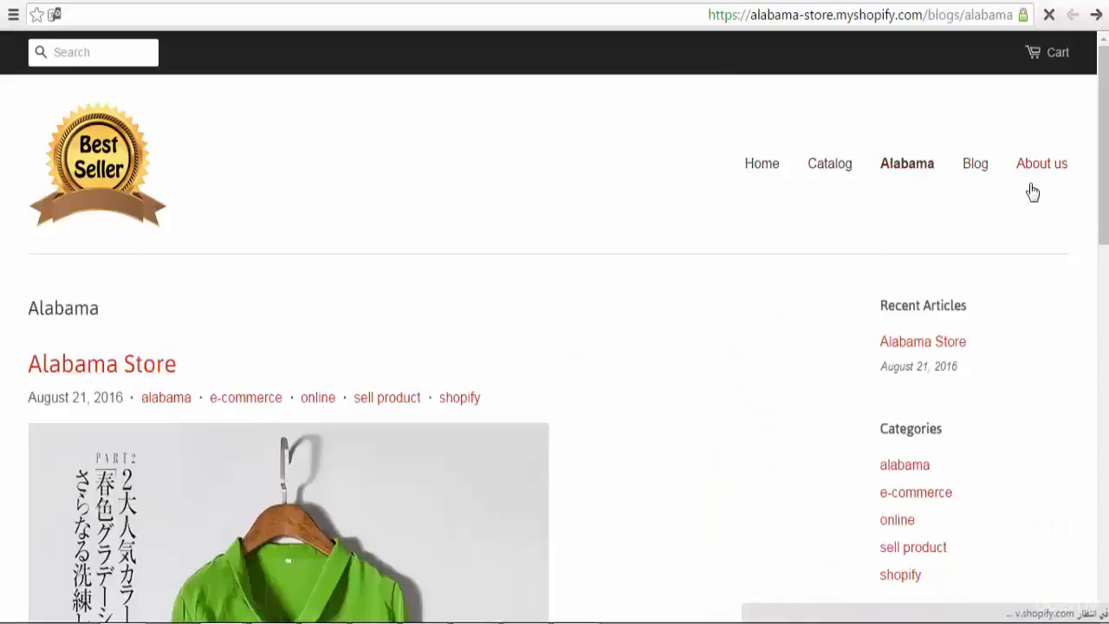
left_click(982, 172)
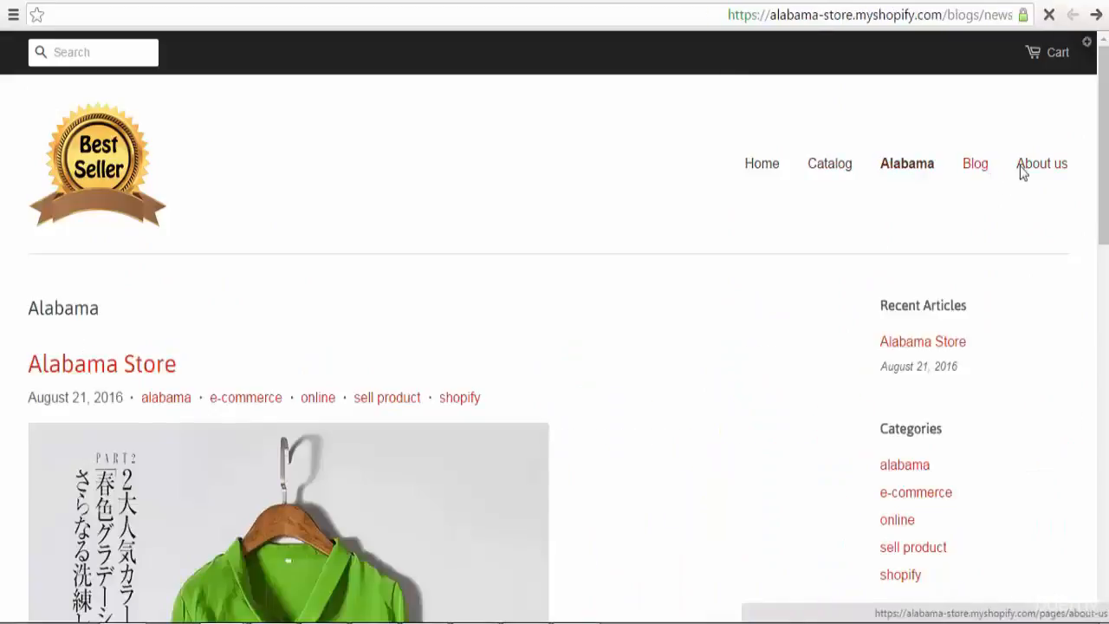
left_click(1042, 171)
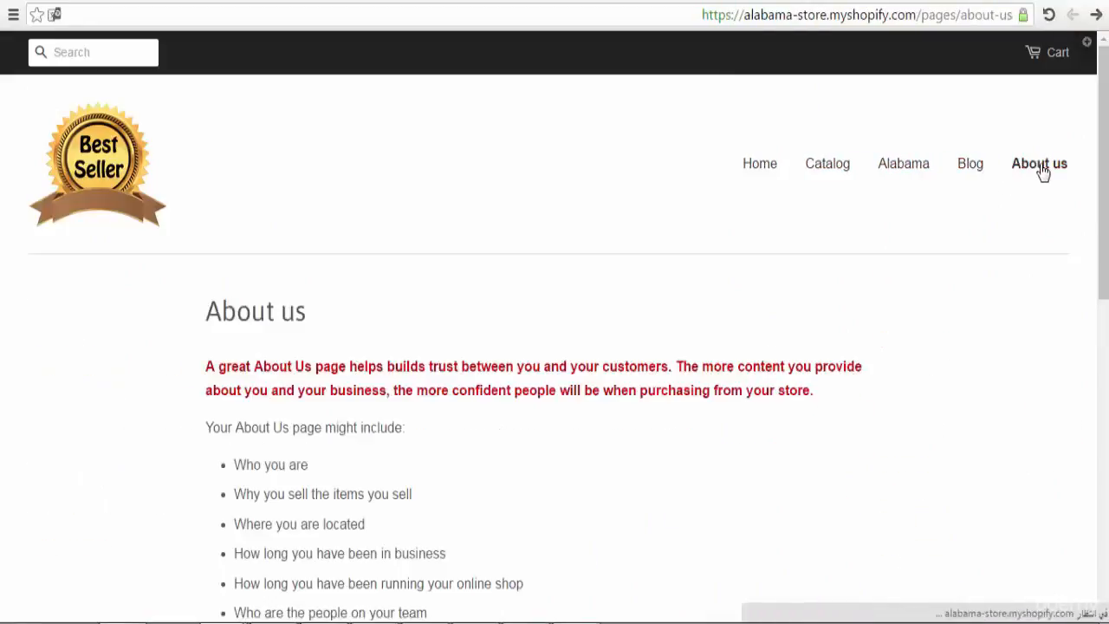
left_click(772, 179)
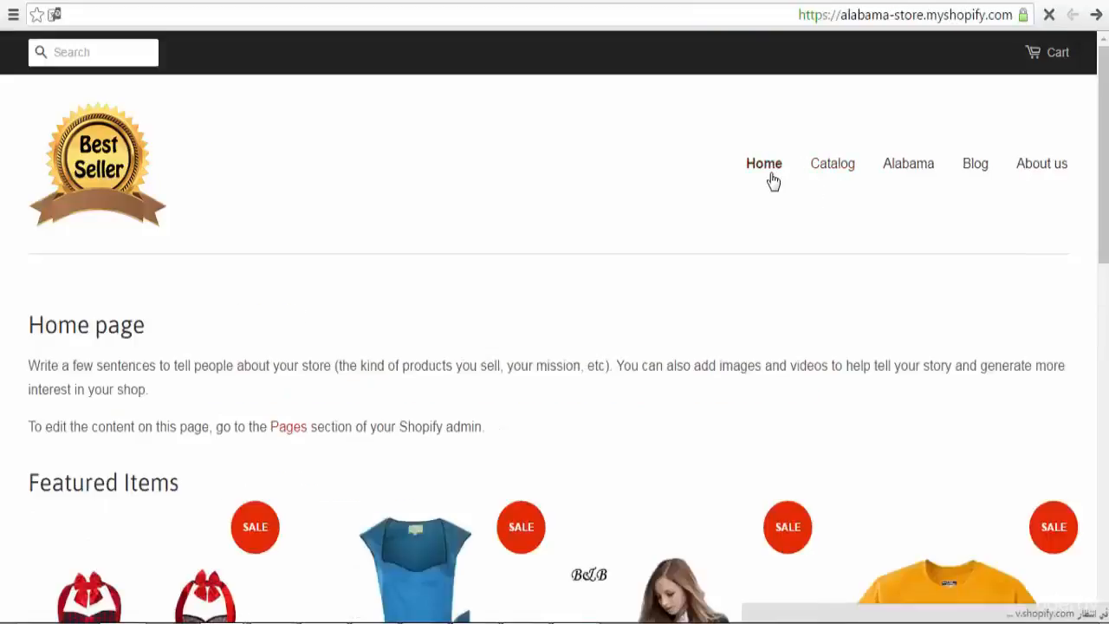